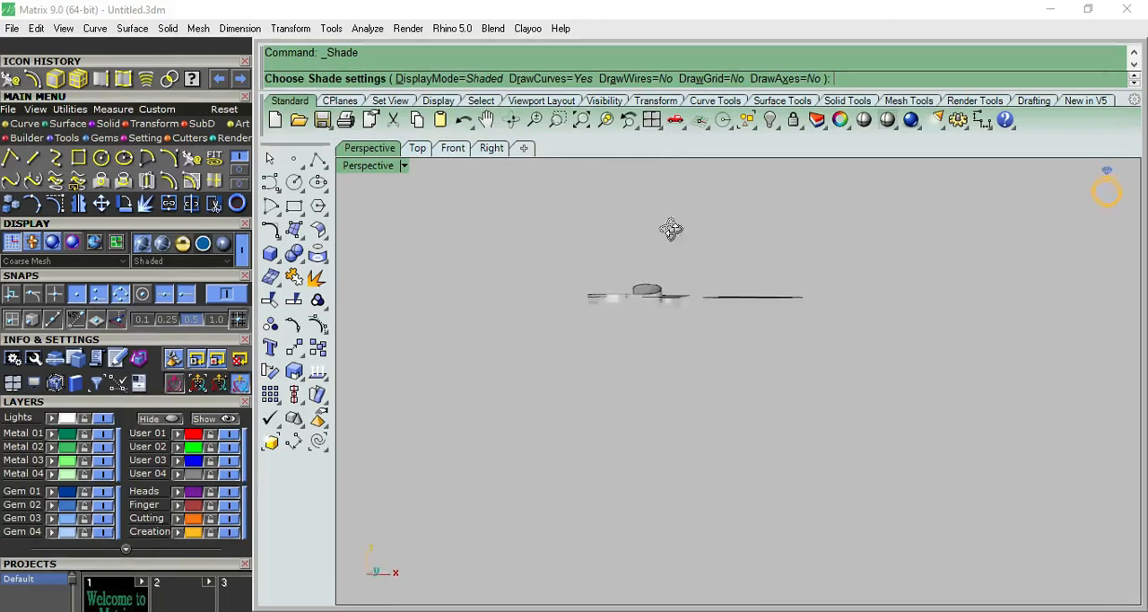
Examine the shaded S-shaped twisted band and the curve pair beside it from several angles and from above.
{"action": "scroll", "coordinate": [631, 422], "scroll_direction": "up", "scroll_amount": 2}
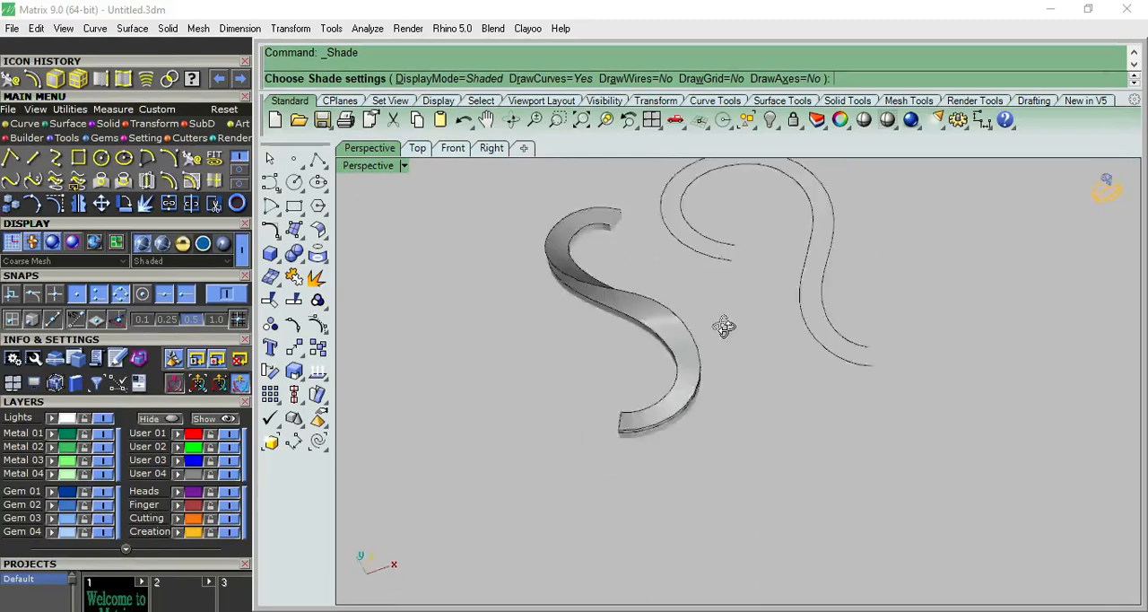
{"action": "scroll", "coordinate": [615, 422], "scroll_direction": "down", "scroll_amount": 5}
{"action": "scroll", "coordinate": [675, 377], "scroll_direction": "up", "scroll_amount": 8}
{"action": "scroll", "coordinate": [505, 375], "scroll_direction": "down", "scroll_amount": 4}
{"action": "right_click_drag", "start_coordinate": [577, 370], "coordinate": [424, 213]}
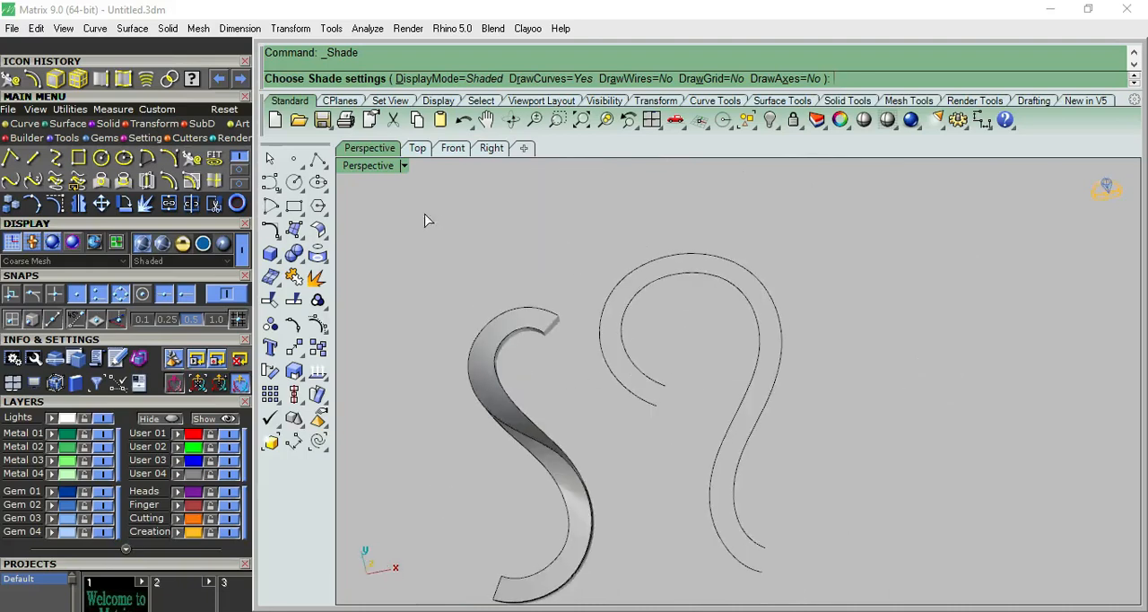
{"action": "left_click", "coordinate": [420, 149]}
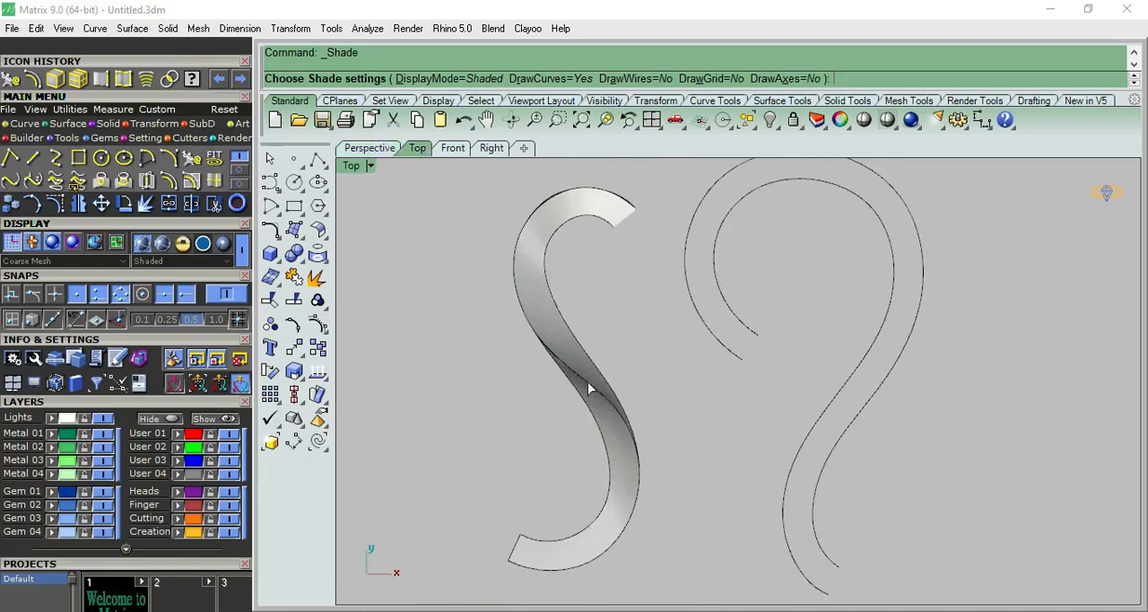
{"action": "left_click", "coordinate": [369, 148]}
{"action": "right_click_drag", "start_coordinate": [641, 377], "coordinate": [666, 398]}
{"action": "left_click", "coordinate": [422, 149]}
{"action": "scroll", "coordinate": [706, 359], "scroll_direction": "down", "scroll_amount": 4}
{"action": "left_click", "coordinate": [684, 368]}
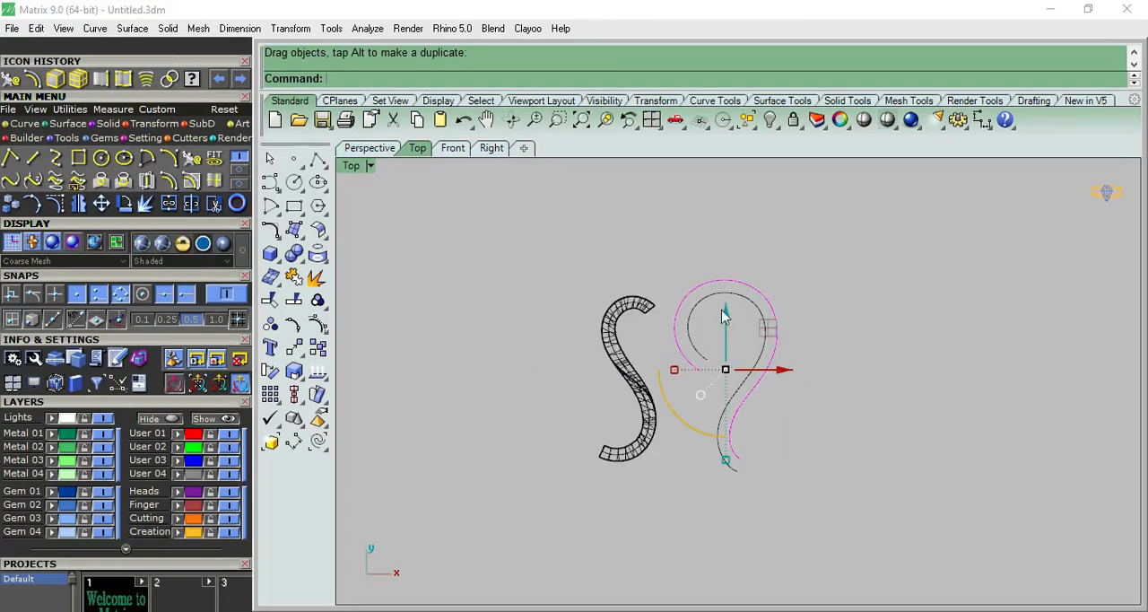
{"action": "scroll", "coordinate": [774, 328], "scroll_direction": "up", "scroll_amount": 2}
{"action": "key", "text": "ctrl+z"}
{"action": "key", "text": "Escape"}
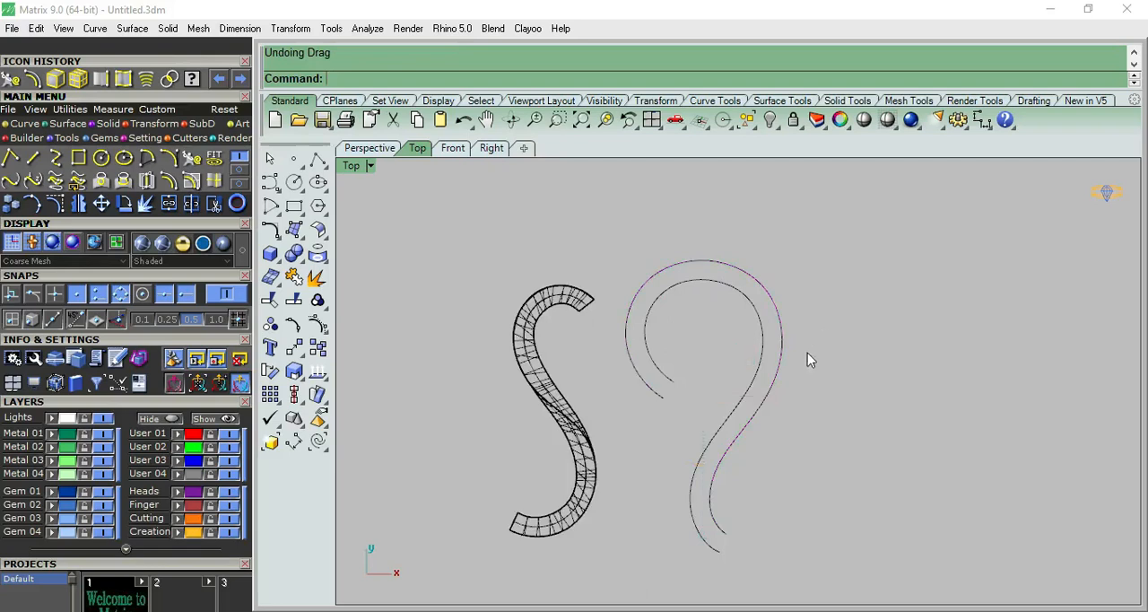
Copy the curve that forms the outer side of the upper loop to the clipboard.
{"action": "right_click_drag", "start_coordinate": [807, 355], "coordinate": [776, 333]}
{"action": "left_click", "coordinate": [741, 309]}
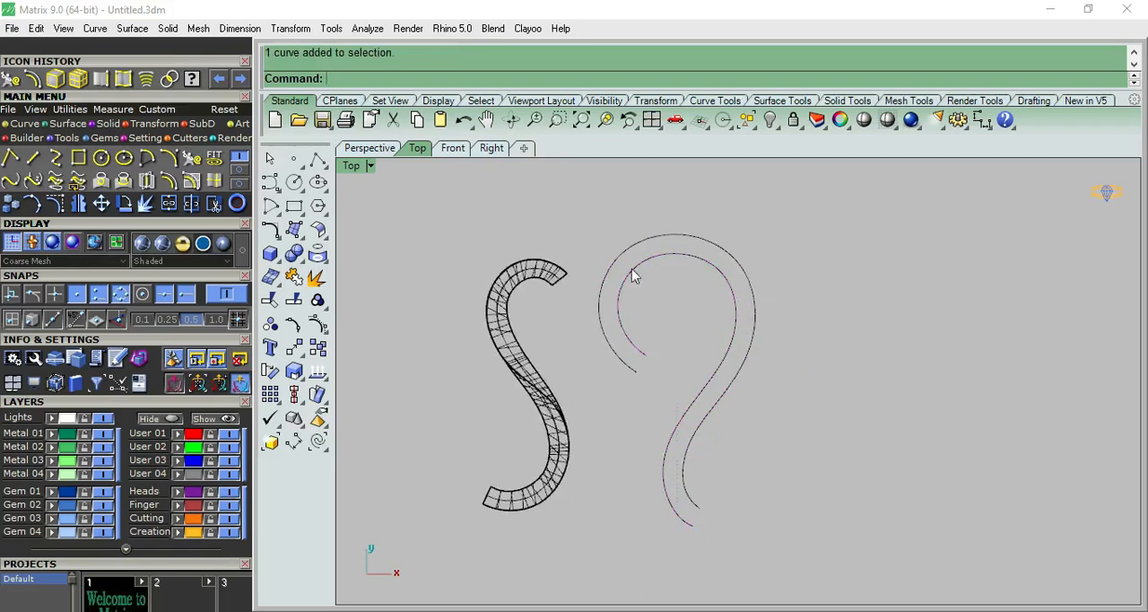
{"action": "left_click", "coordinate": [726, 360]}
{"action": "left_click", "coordinate": [788, 323]}
{"action": "left_click", "coordinate": [753, 348]}
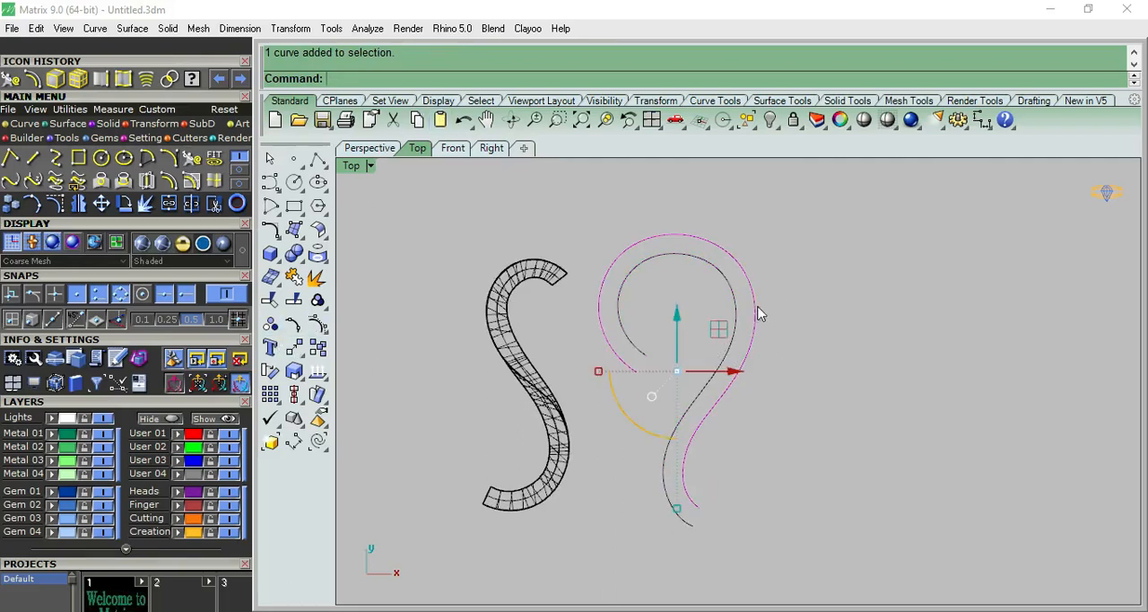
{"action": "left_click", "coordinate": [417, 120]}
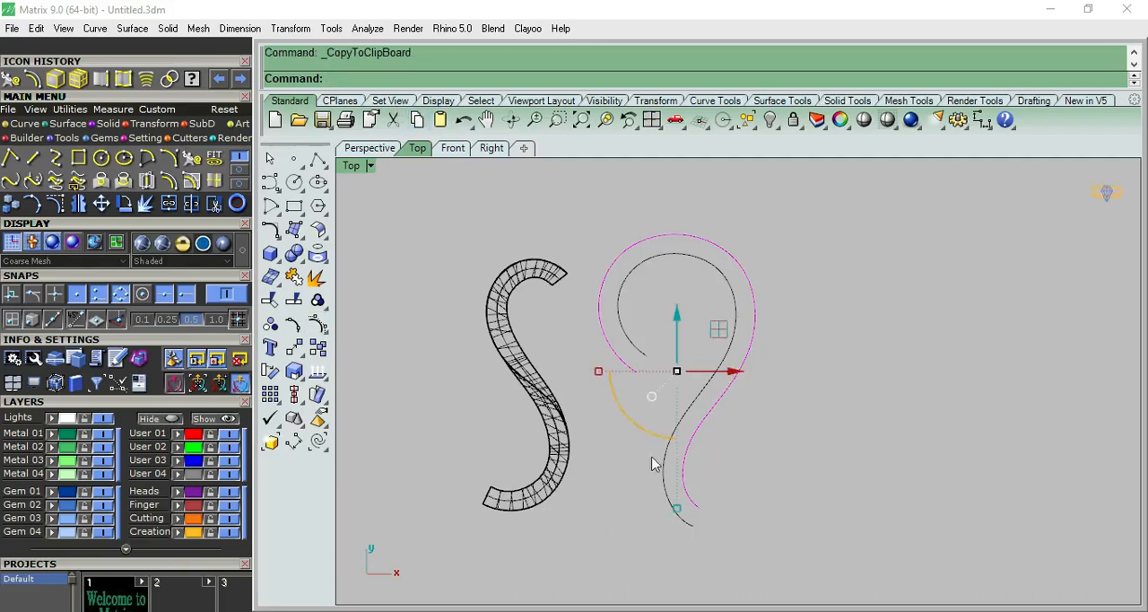
Show the outer curve's control points and move its lowest two so its lower end meets the other curve's end.
{"action": "left_click", "coordinate": [316, 324]}
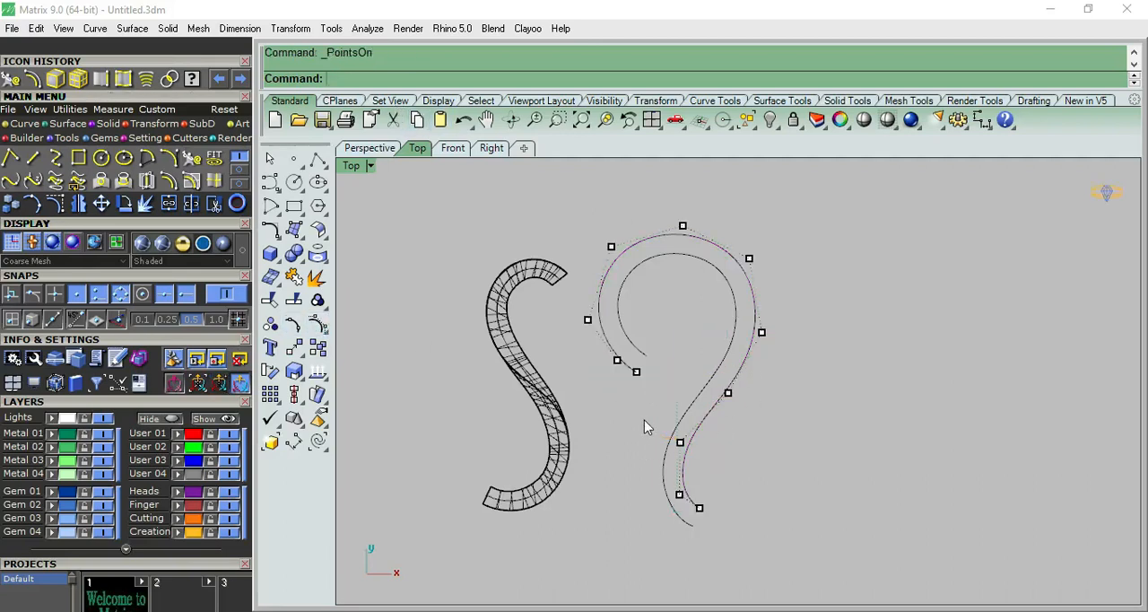
{"action": "left_click", "coordinate": [700, 508]}
{"action": "left_click_drag", "start_coordinate": [700, 509], "coordinate": [686, 457]}
{"action": "left_click", "coordinate": [681, 494]}
Shift the control points of the lower bend so the curve runs close to the other curve there.
{"action": "left_click", "coordinate": [681, 443]}
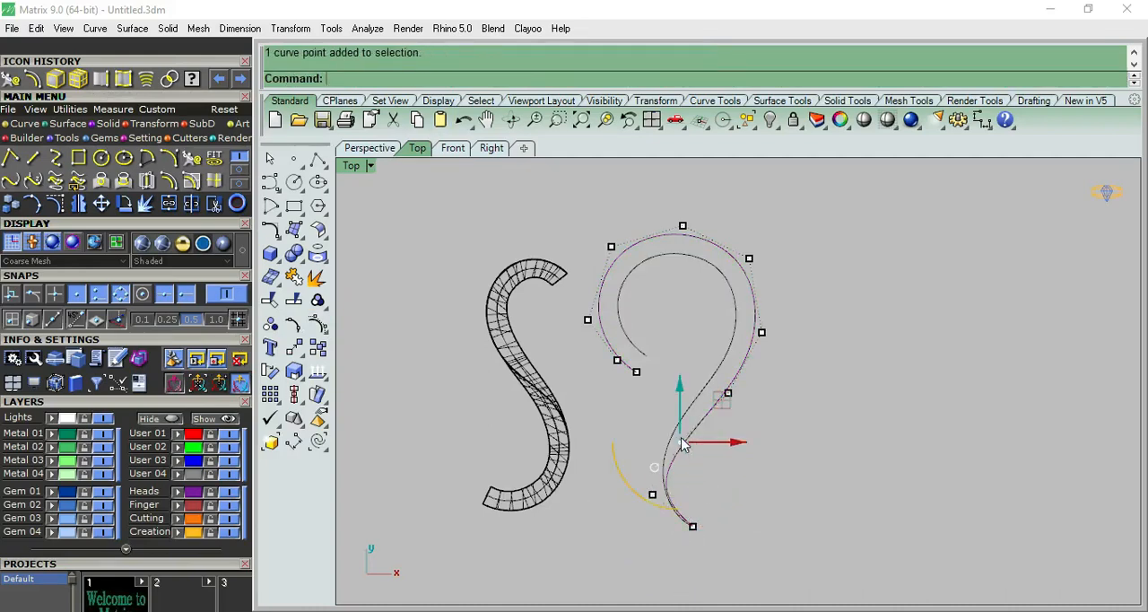
{"action": "scroll", "coordinate": [691, 447], "scroll_direction": "up", "scroll_amount": 3}
{"action": "left_click_drag", "start_coordinate": [734, 415], "coordinate": [710, 379]}
{"action": "right_click_drag", "start_coordinate": [712, 542], "coordinate": [696, 427]}
{"action": "left_click", "coordinate": [602, 456]}
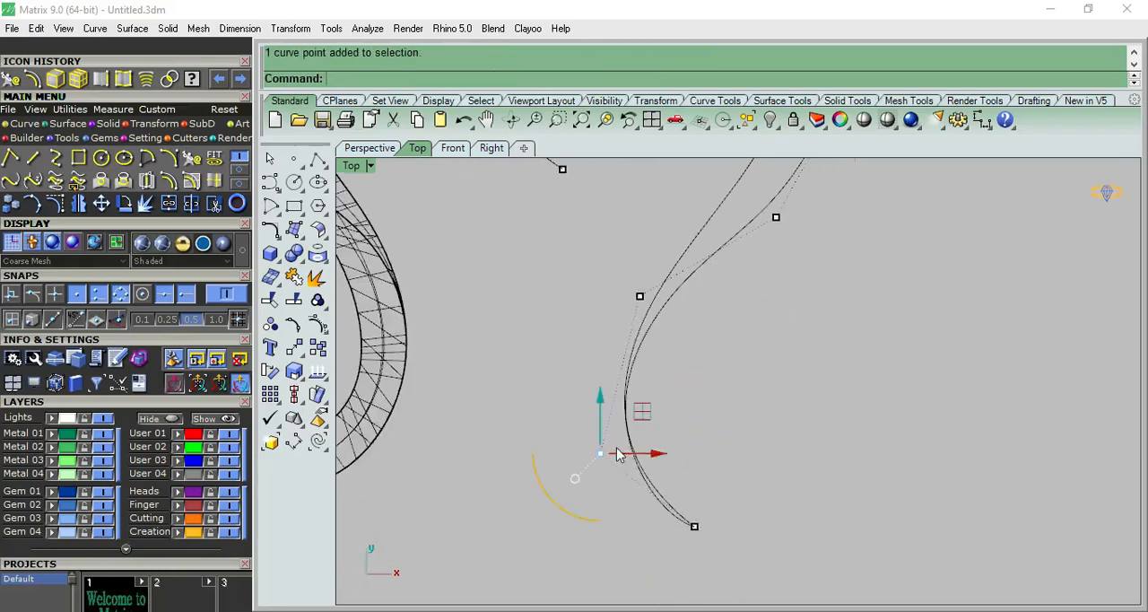
{"action": "left_click_drag", "start_coordinate": [642, 417], "coordinate": [658, 453]}
Reposition the control points between the neck and the lower bend so the curve blends into the other curve.
{"action": "left_click", "coordinate": [717, 365]}
{"action": "right_click_drag", "start_coordinate": [765, 248], "coordinate": [751, 338]}
{"action": "left_click", "coordinate": [761, 310]}
{"action": "left_click_drag", "start_coordinate": [802, 267], "coordinate": [763, 256]}
{"action": "left_click", "coordinate": [730, 406]}
{"action": "left_click", "coordinate": [625, 385]}
{"action": "left_click_drag", "start_coordinate": [661, 348], "coordinate": [633, 365]}
{"action": "left_click", "coordinate": [685, 502]}
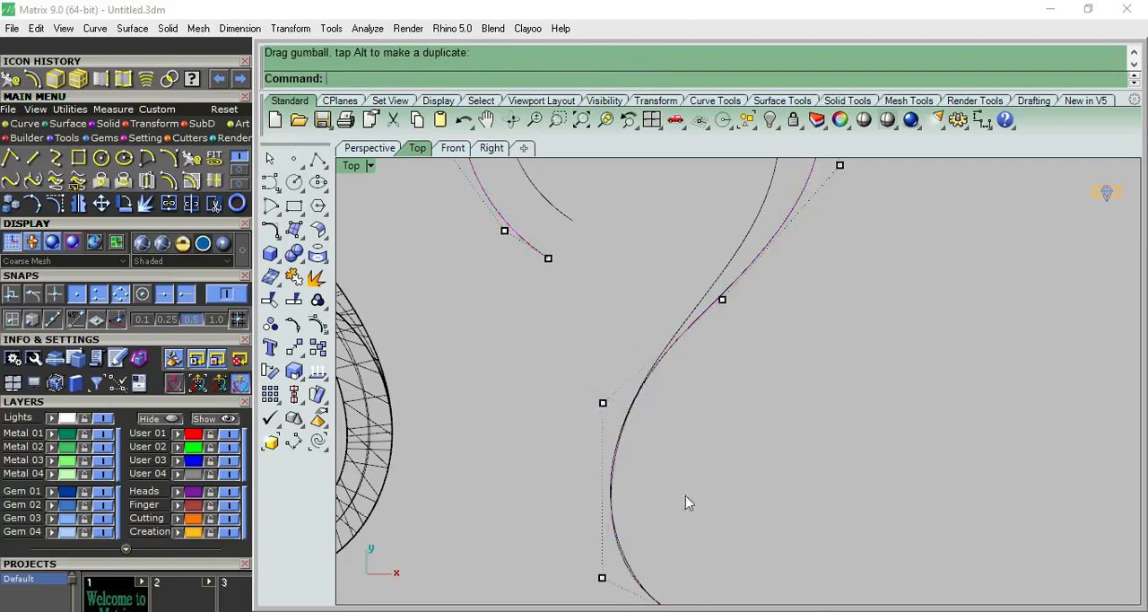
Fine-tune the control point next to the lower end so the tail follows the other curve.
{"action": "right_click_drag", "start_coordinate": [685, 495], "coordinate": [644, 423]}
{"action": "left_click", "coordinate": [597, 440]}
{"action": "scroll", "coordinate": [601, 447], "scroll_direction": "up", "scroll_amount": 5}
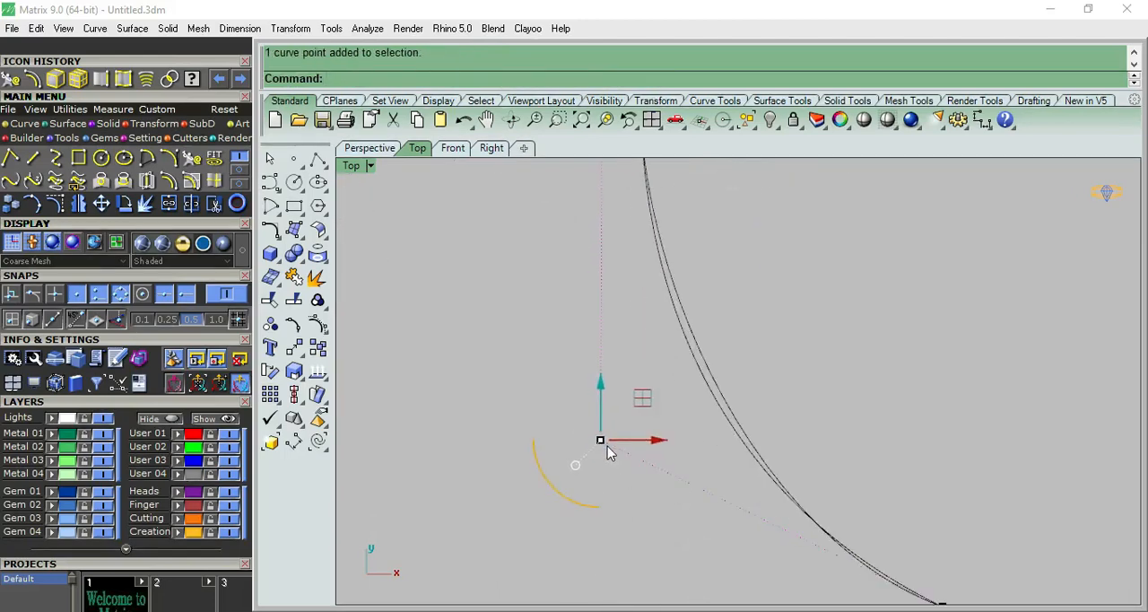
{"action": "left_click_drag", "start_coordinate": [602, 444], "coordinate": [694, 450]}
{"action": "left_click_drag", "start_coordinate": [648, 411], "coordinate": [677, 419]}
{"action": "left_click", "coordinate": [861, 344]}
{"action": "scroll", "coordinate": [838, 337], "scroll_direction": "down", "scroll_amount": 7}
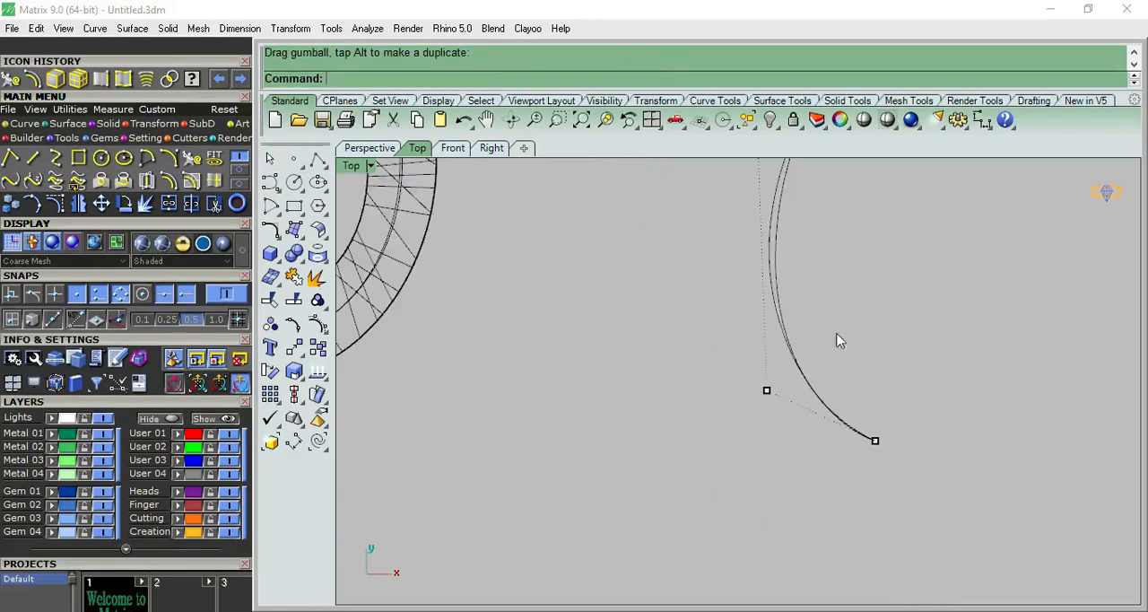
Nudge the control point at the start of the lower bend slightly outward to match the other curve.
{"action": "right_click_drag", "start_coordinate": [836, 334], "coordinate": [785, 505]}
{"action": "left_click", "coordinate": [713, 307]}
{"action": "left_click_drag", "start_coordinate": [713, 306], "coordinate": [700, 321]}
{"action": "left_click", "coordinate": [854, 408]}
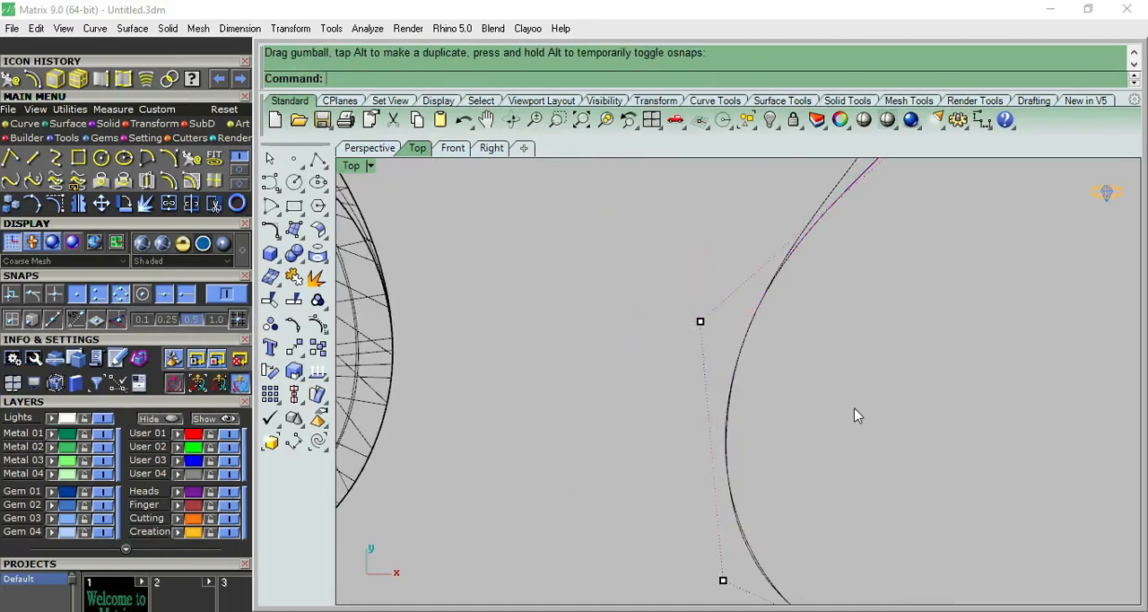
Move the control point on the lower right side of the loop slightly inward.
{"action": "scroll", "coordinate": [853, 408], "scroll_direction": "down", "scroll_amount": 6}
{"action": "right_click_drag", "start_coordinate": [878, 319], "coordinate": [724, 450]}
{"action": "left_click", "coordinate": [813, 296]}
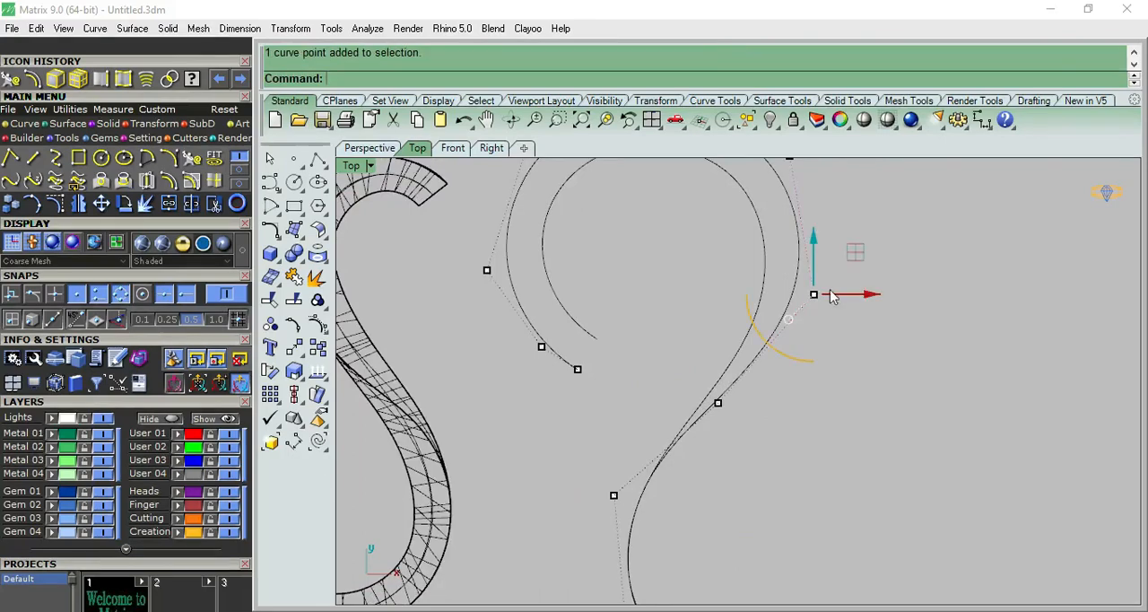
{"action": "left_click_drag", "start_coordinate": [857, 298], "coordinate": [835, 299]}
{"action": "left_click", "coordinate": [857, 314]}
Nudge the control point at the neck slightly to the right to smooth the crossover between the curves.
{"action": "scroll", "coordinate": [856, 317], "scroll_direction": "down", "scroll_amount": 8}
{"action": "scroll", "coordinate": [852, 285], "scroll_direction": "up", "scroll_amount": 6}
{"action": "scroll", "coordinate": [854, 289], "scroll_direction": "up", "scroll_amount": 2}
{"action": "left_click", "coordinate": [782, 358]}
{"action": "left_click_drag", "start_coordinate": [782, 358], "coordinate": [795, 361]}
{"action": "left_click", "coordinate": [828, 296]}
{"action": "scroll", "coordinate": [738, 305], "scroll_direction": "down", "scroll_amount": 4}
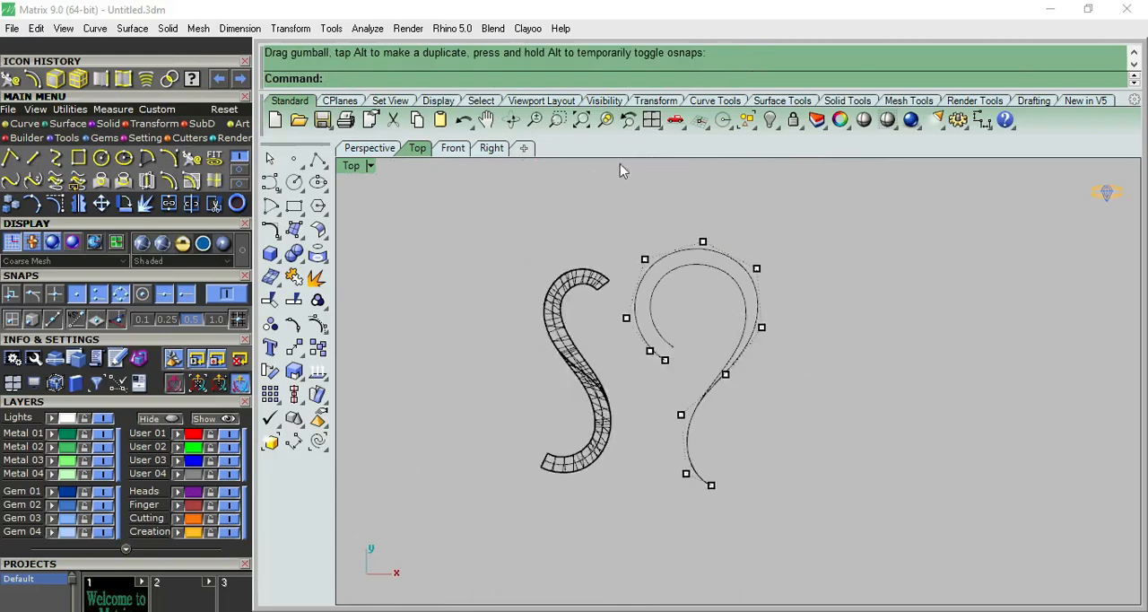
Paste the copied original curve back in place and turn off the control points.
{"action": "left_click", "coordinate": [442, 121]}
{"action": "left_click", "coordinate": [894, 370]}
{"action": "left_click", "coordinate": [270, 159]}
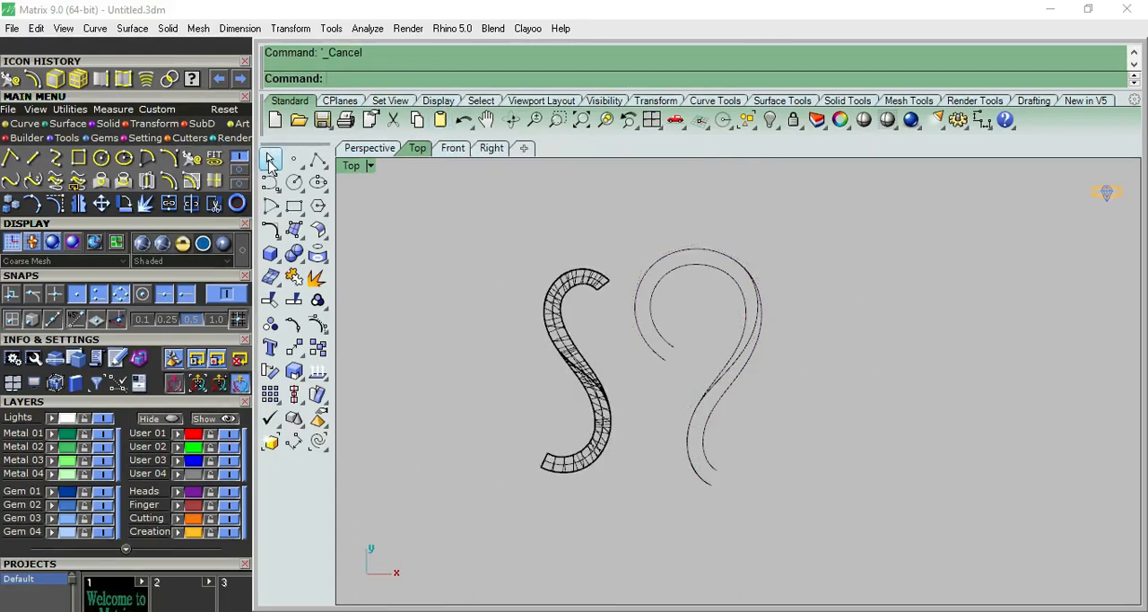
Show the reshaped curve's control points and move the one on the loop's right side slightly outward.
{"action": "scroll", "coordinate": [744, 352], "scroll_direction": "up", "scroll_amount": 3}
{"action": "left_click", "coordinate": [777, 331]}
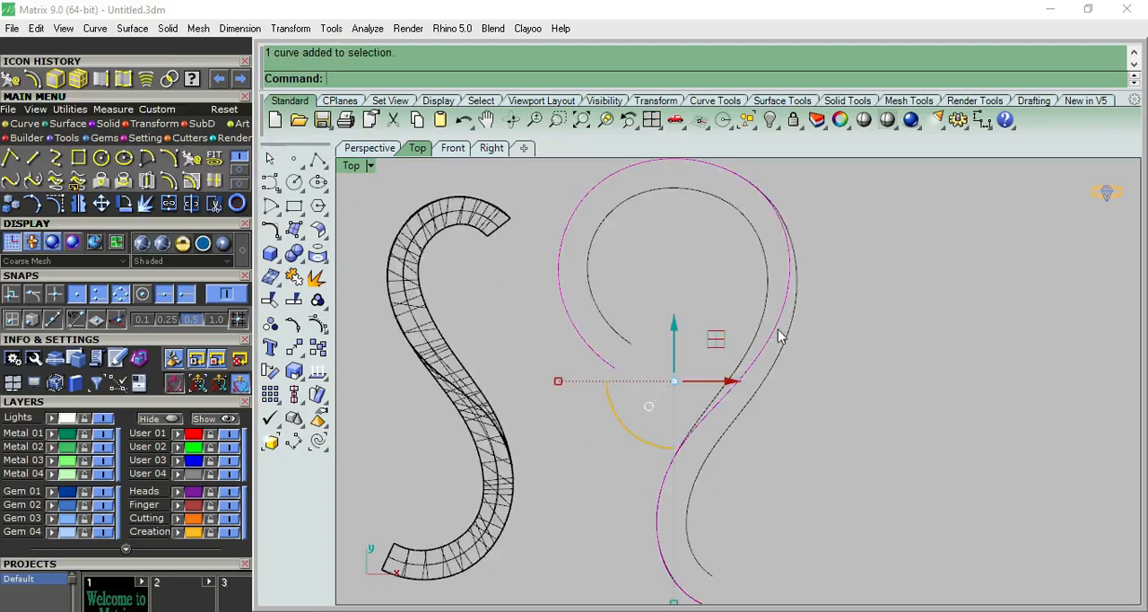
{"action": "scroll", "coordinate": [771, 381], "scroll_direction": "down", "scroll_amount": 3}
{"action": "scroll", "coordinate": [771, 397], "scroll_direction": "up", "scroll_amount": 3}
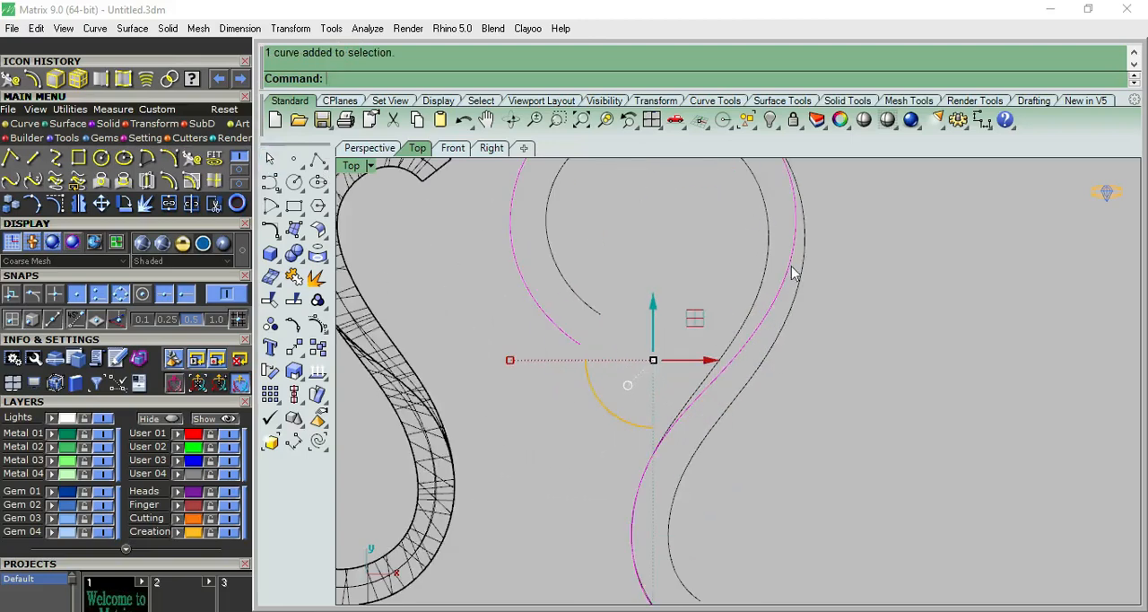
{"action": "left_click", "coordinate": [836, 295]}
{"action": "scroll", "coordinate": [830, 301], "scroll_direction": "down", "scroll_amount": 3}
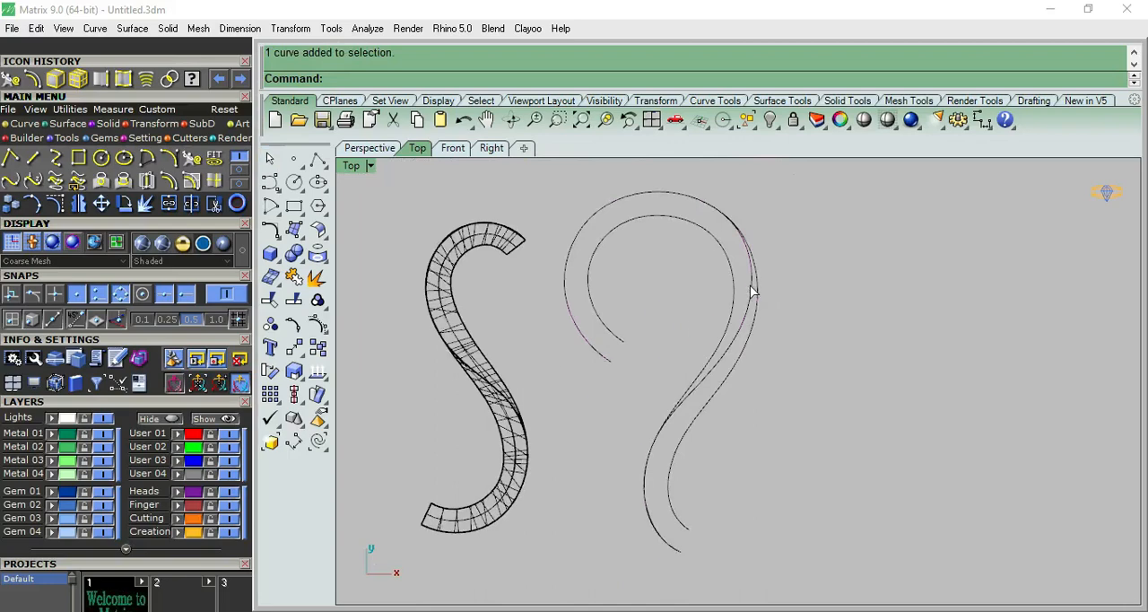
{"action": "left_click", "coordinate": [751, 289]}
{"action": "scroll", "coordinate": [752, 289], "scroll_direction": "up", "scroll_amount": 4}
{"action": "left_click", "coordinate": [319, 324]}
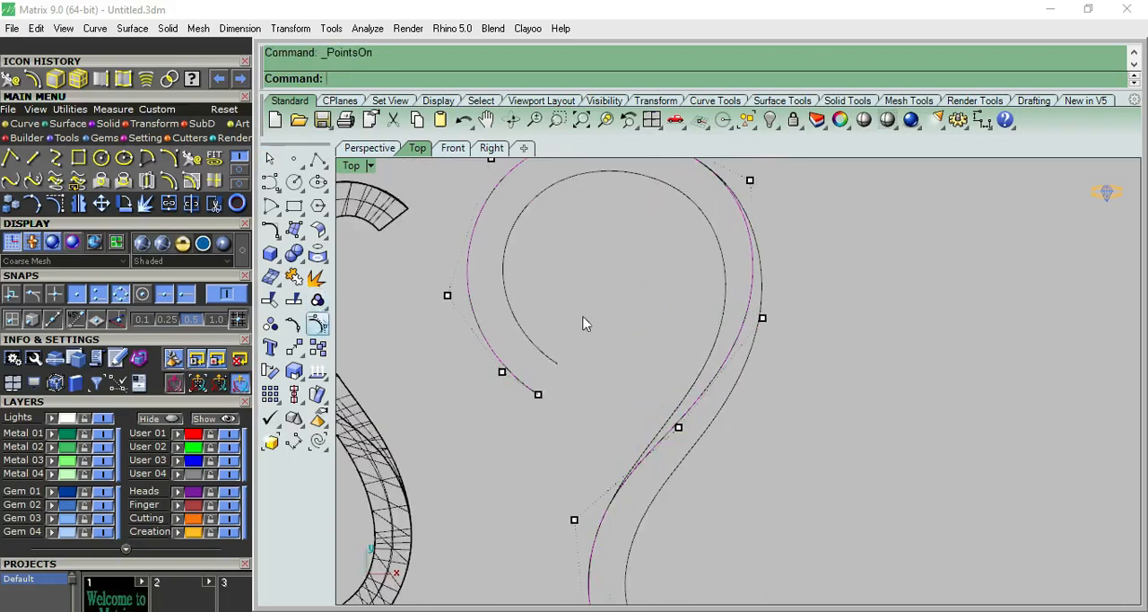
{"action": "left_click", "coordinate": [761, 318]}
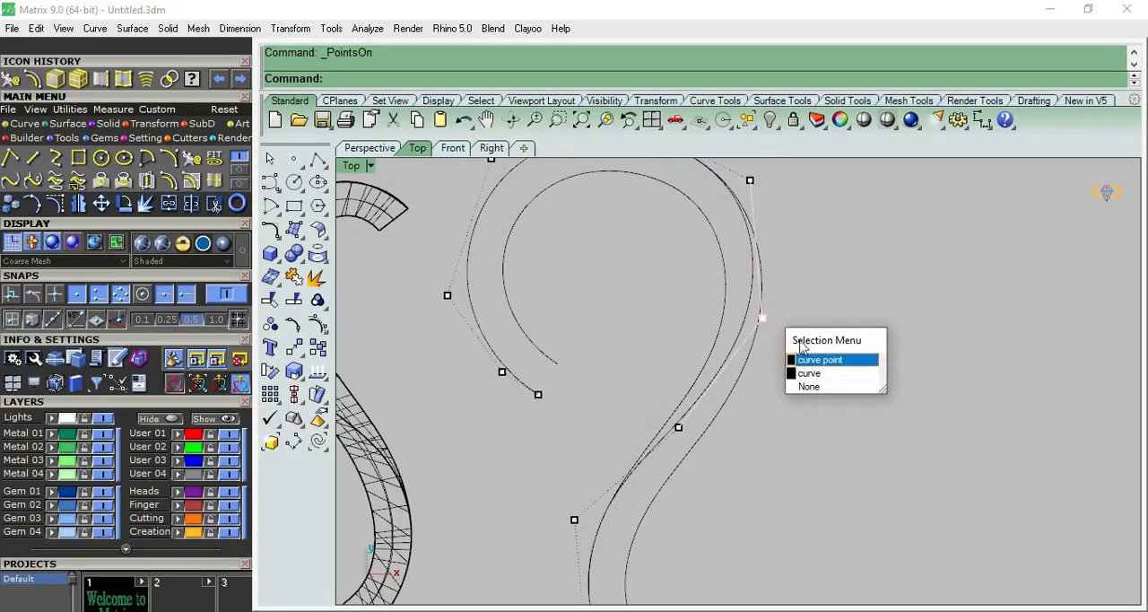
{"action": "left_click", "coordinate": [811, 358]}
{"action": "left_click_drag", "start_coordinate": [825, 320], "coordinate": [828, 321]}
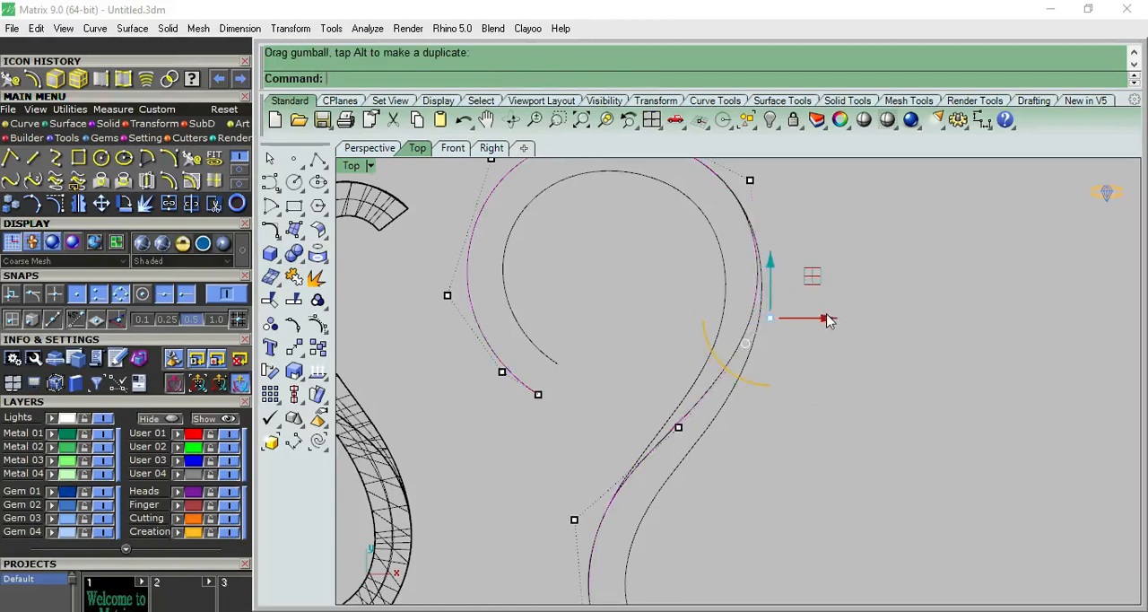
{"action": "key", "text": "Escape"}
{"action": "scroll", "coordinate": [874, 283], "scroll_direction": "down", "scroll_amount": 4}
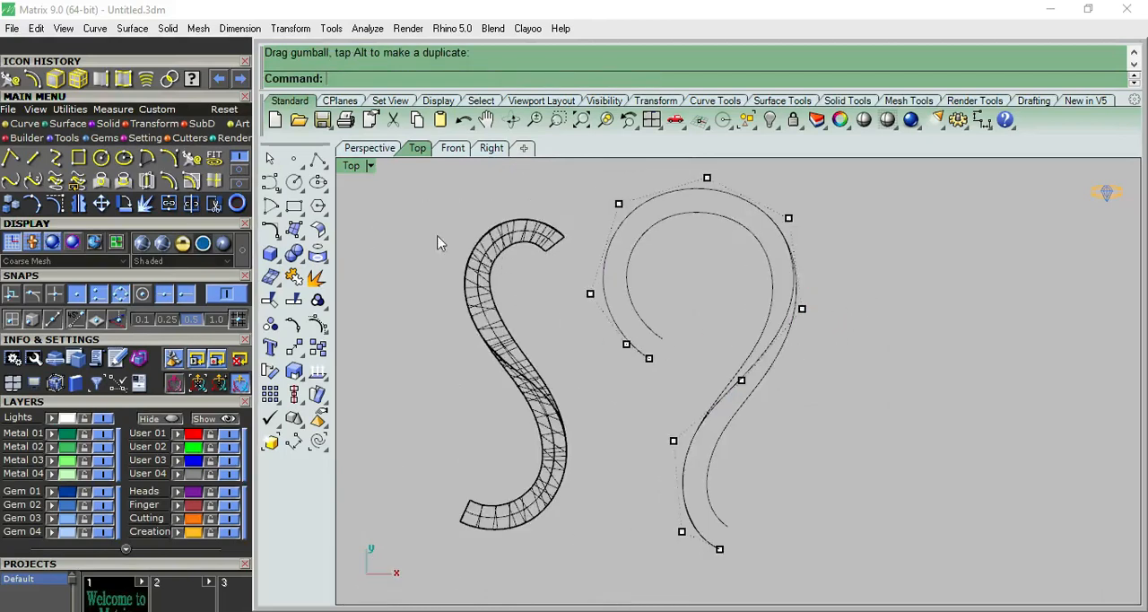
Fine-tune the control point beside the reshaped curve's lower end and hide the control points.
{"action": "scroll", "coordinate": [715, 489], "scroll_direction": "up", "scroll_amount": 3}
{"action": "left_click", "coordinate": [668, 556]}
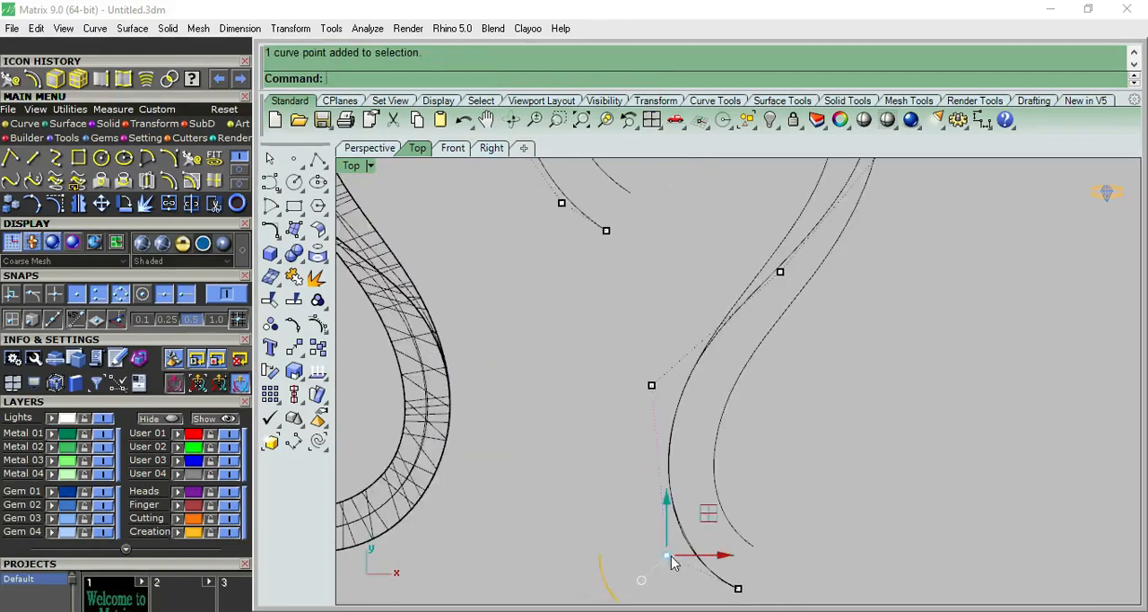
{"action": "scroll", "coordinate": [697, 533], "scroll_direction": "up", "scroll_amount": 2}
{"action": "left_click_drag", "start_coordinate": [693, 529], "coordinate": [693, 523]}
{"action": "key", "text": "Escape"}
{"action": "scroll", "coordinate": [844, 371], "scroll_direction": "down", "scroll_amount": 2}
{"action": "right_click_drag", "start_coordinate": [857, 309], "coordinate": [871, 319]}
{"action": "scroll", "coordinate": [865, 323], "scroll_direction": "down", "scroll_amount": 4}
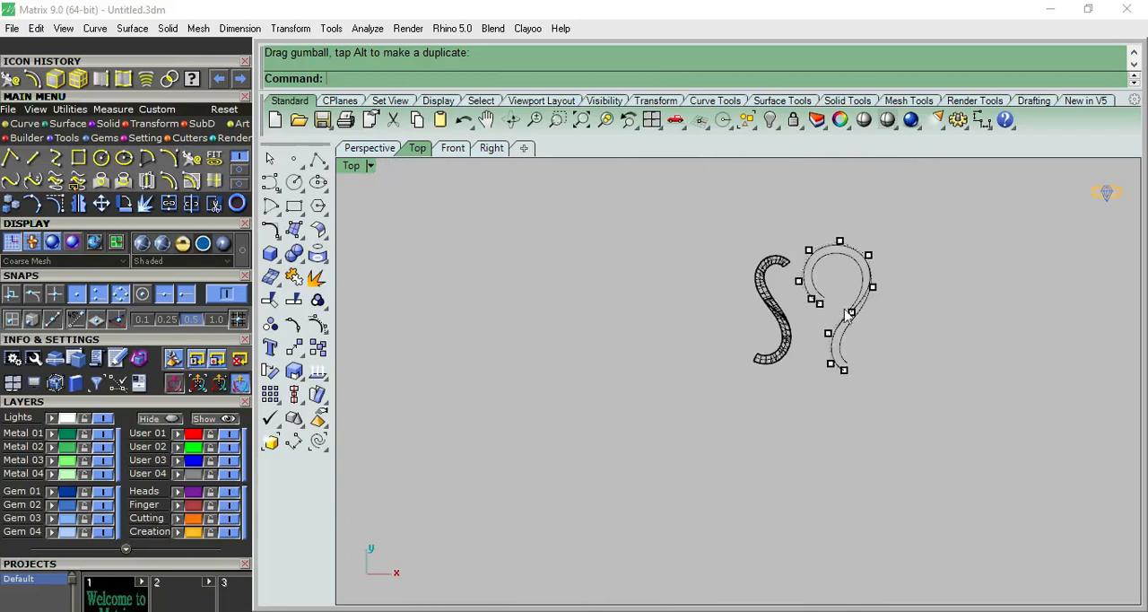
{"action": "key", "text": "Escape"}
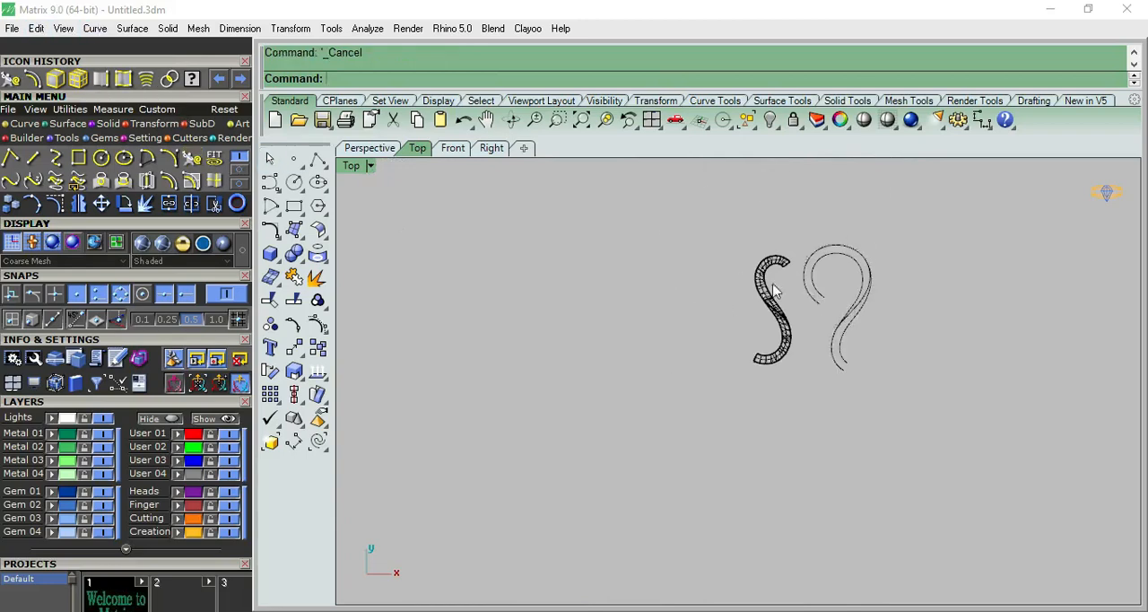
Raise the reshaped curve vertically by 0.2 in the perspective view.
{"action": "scroll", "coordinate": [856, 291], "scroll_direction": "up", "scroll_amount": 5}
{"action": "right_click_drag", "start_coordinate": [838, 296], "coordinate": [793, 277]}
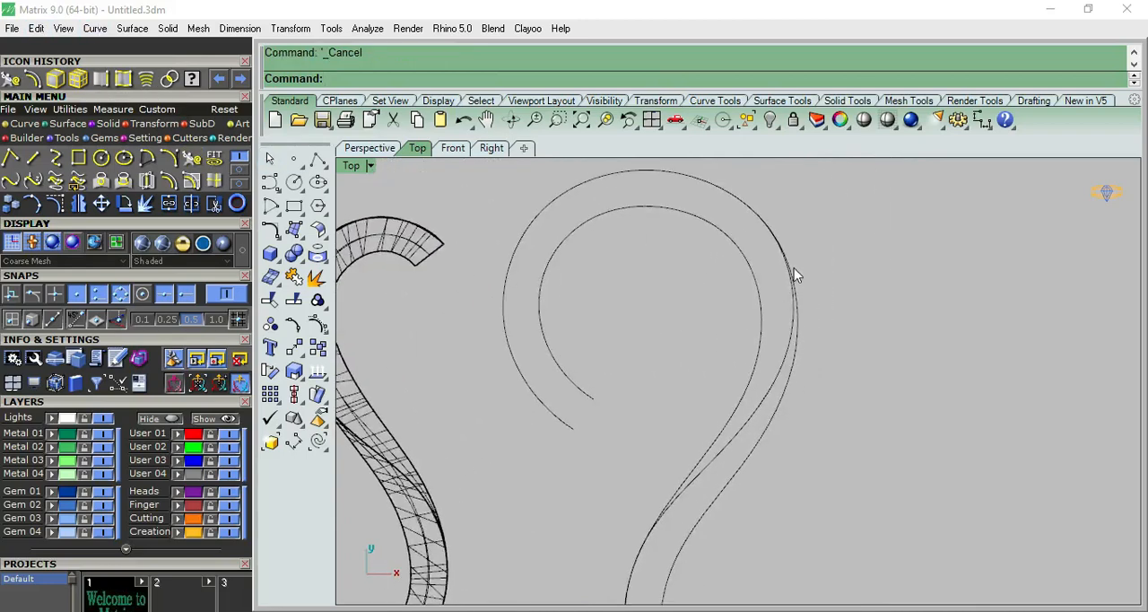
{"action": "scroll", "coordinate": [764, 390], "scroll_direction": "down", "scroll_amount": 3}
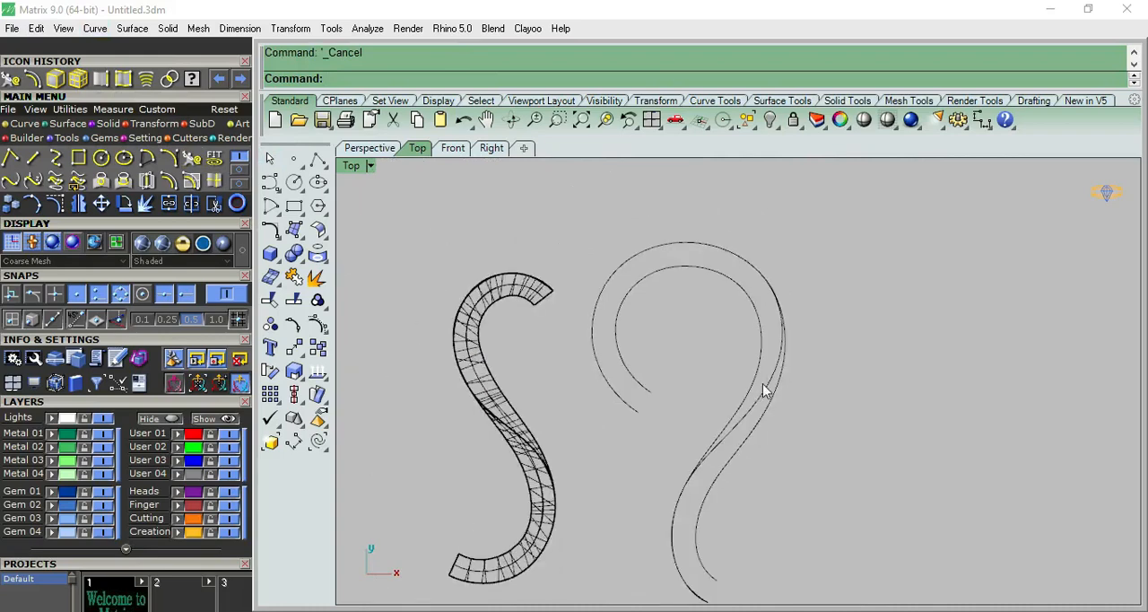
{"action": "left_click", "coordinate": [764, 392]}
{"action": "right_click_drag", "start_coordinate": [788, 398], "coordinate": [720, 377]}
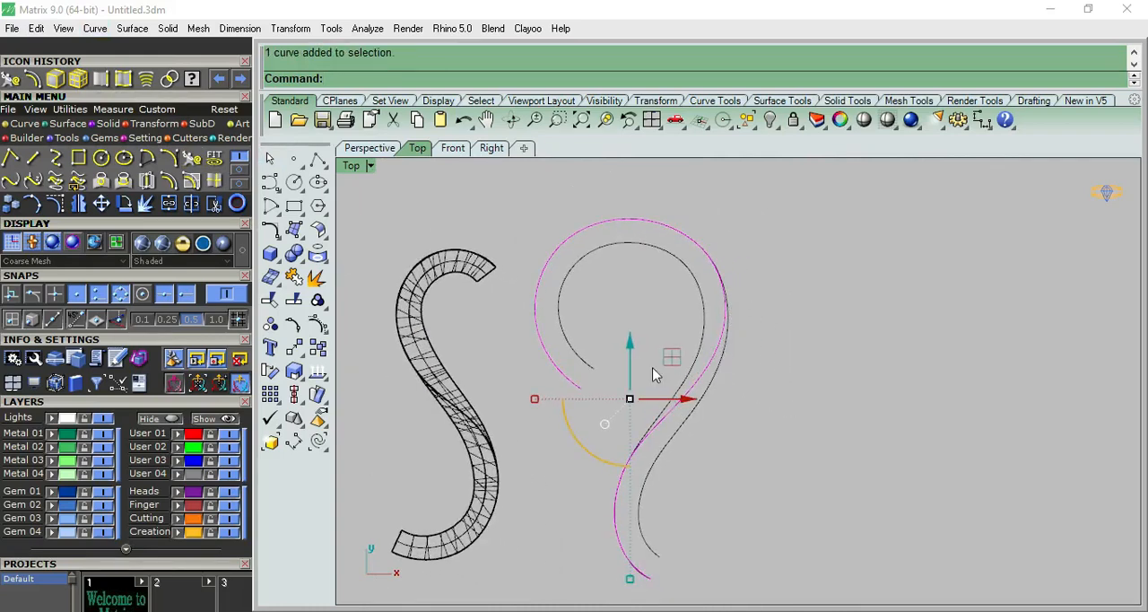
{"action": "left_click", "coordinate": [784, 280]}
{"action": "left_click", "coordinate": [708, 363]}
{"action": "left_click", "coordinate": [384, 148]}
{"action": "right_click_drag", "start_coordinate": [850, 417], "coordinate": [871, 310]}
{"action": "scroll", "coordinate": [669, 262], "scroll_direction": "up", "scroll_amount": 4}
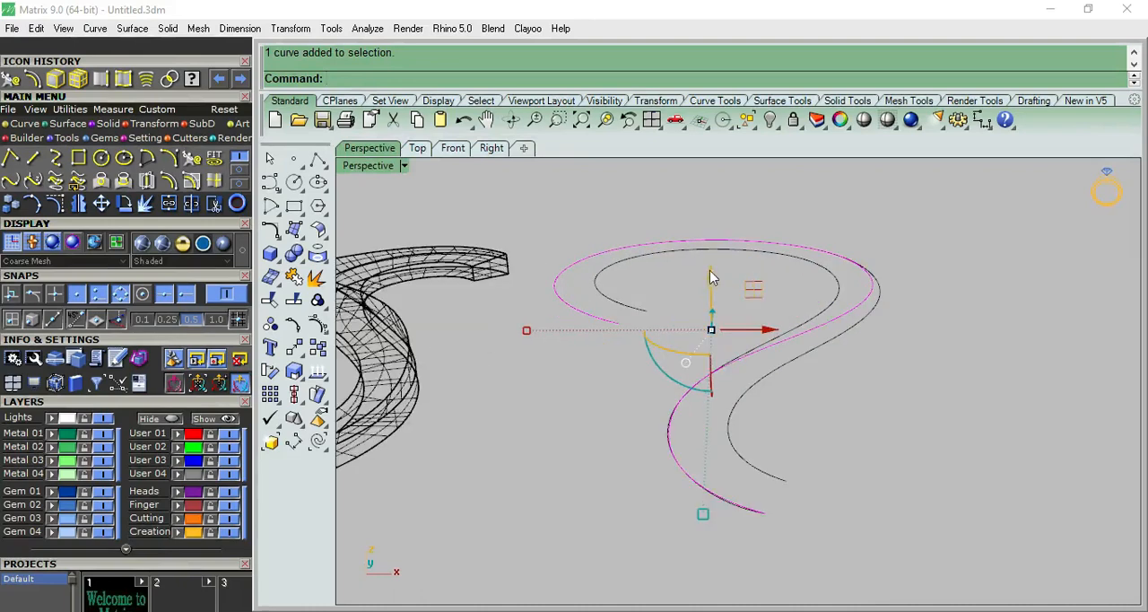
{"action": "left_click", "coordinate": [713, 273]}
{"action": "type", "text": ".2"}
{"action": "key", "text": "Return"}
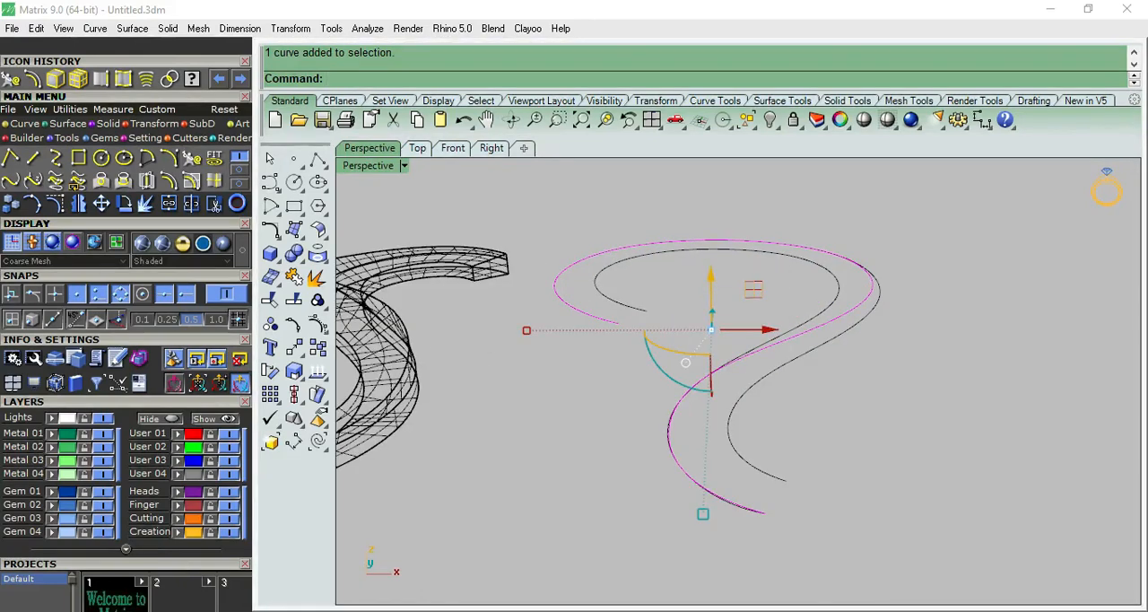
Show the raised curve's control points and lift the control point at its middle section.
{"action": "right_click_drag", "start_coordinate": [905, 309], "coordinate": [779, 356]}
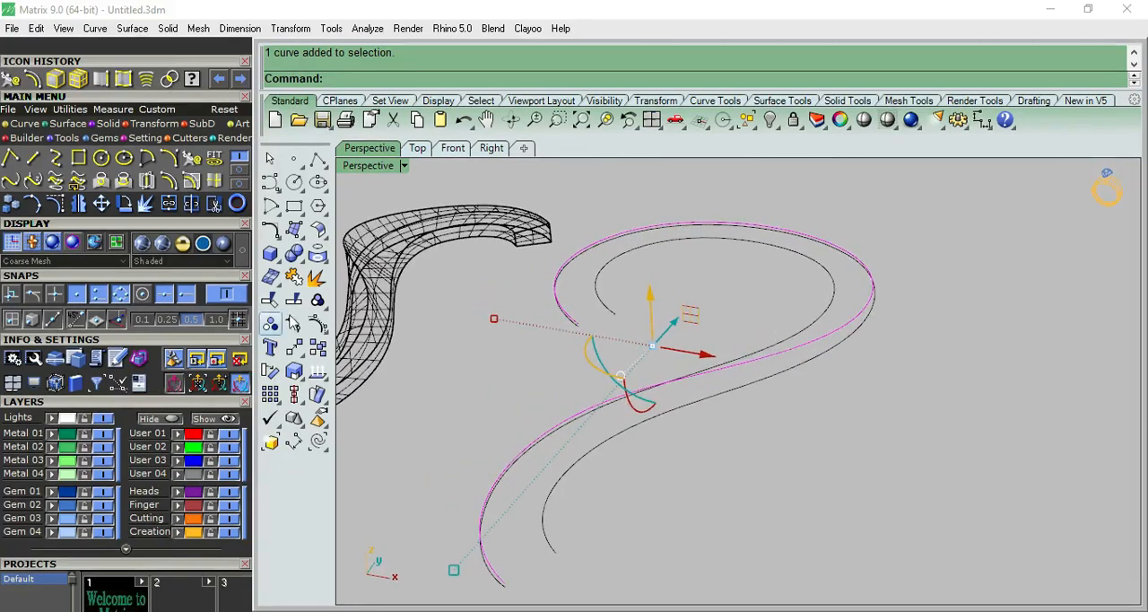
{"action": "left_click", "coordinate": [318, 327]}
{"action": "right_click_drag", "start_coordinate": [778, 391], "coordinate": [706, 328]}
{"action": "left_click", "coordinate": [722, 389]}
{"action": "left_click_drag", "start_coordinate": [701, 299], "coordinate": [697, 248]}
Select the finished reference band and move it to the hidden Metal 02 layer.
{"action": "mouse_move", "coordinate": [918, 389]}
{"action": "right_mouse_down"}
{"action": "mouse_move", "coordinate": [814, 363]}
{"action": "mouse_move", "coordinate": [870, 430]}
{"action": "mouse_move", "coordinate": [852, 394]}
{"action": "mouse_move", "coordinate": [805, 405]}
{"action": "mouse_move", "coordinate": [908, 407]}
{"action": "right_mouse_up"}
{"action": "left_click", "coordinate": [542, 226]}
{"action": "left_click", "coordinate": [513, 344]}
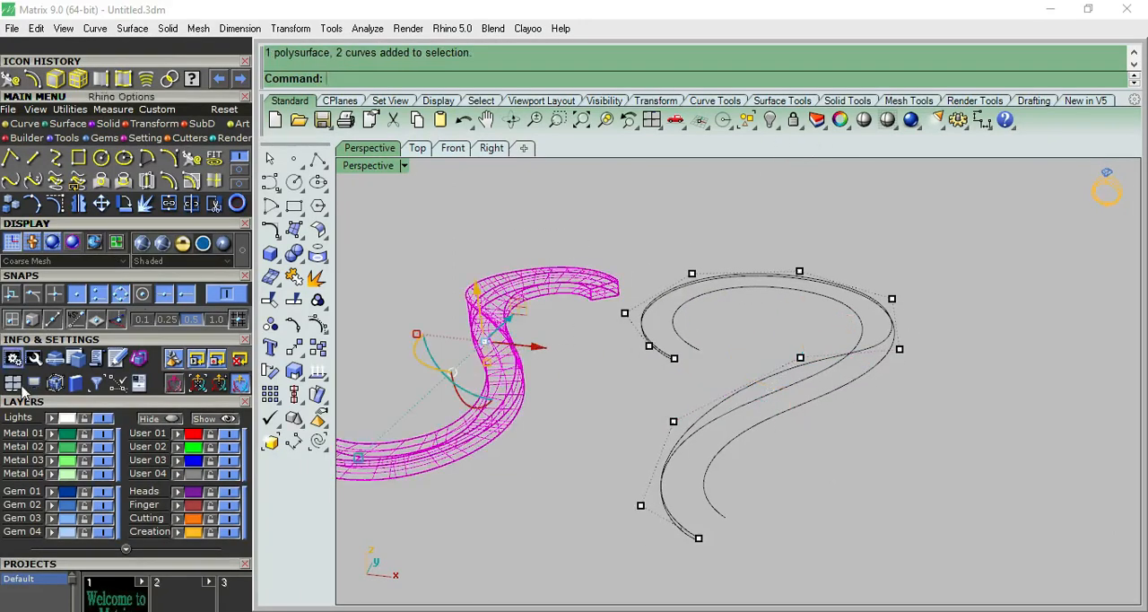
{"action": "left_click", "coordinate": [51, 447]}
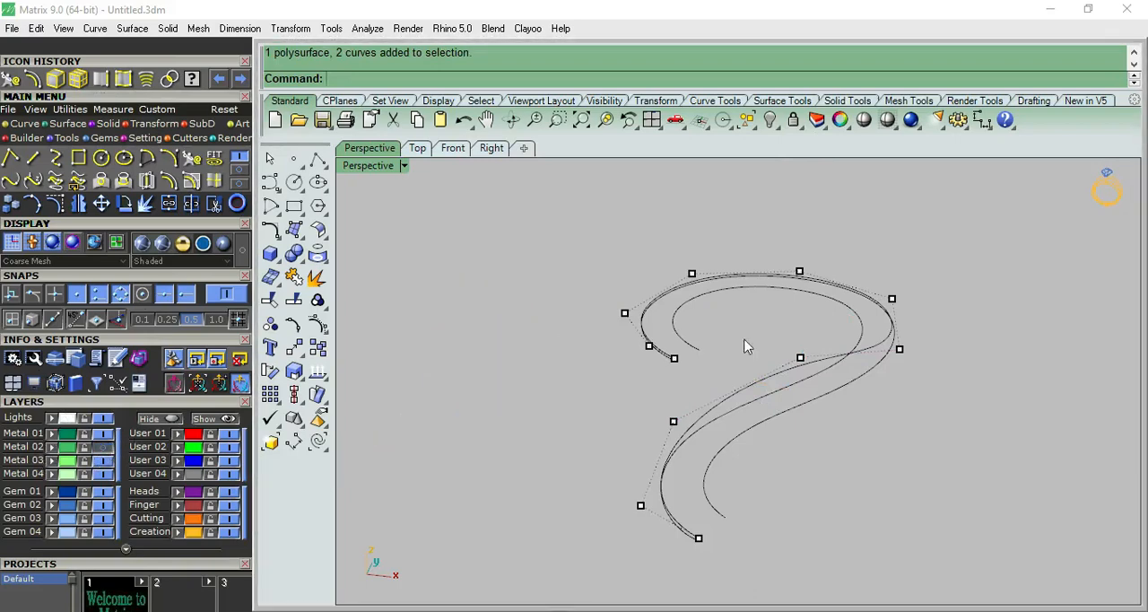
Lower the raised curve's peak control point slightly in the Right view.
{"action": "scroll", "coordinate": [725, 341], "scroll_direction": "down", "scroll_amount": 4}
{"action": "left_click", "coordinate": [491, 148]}
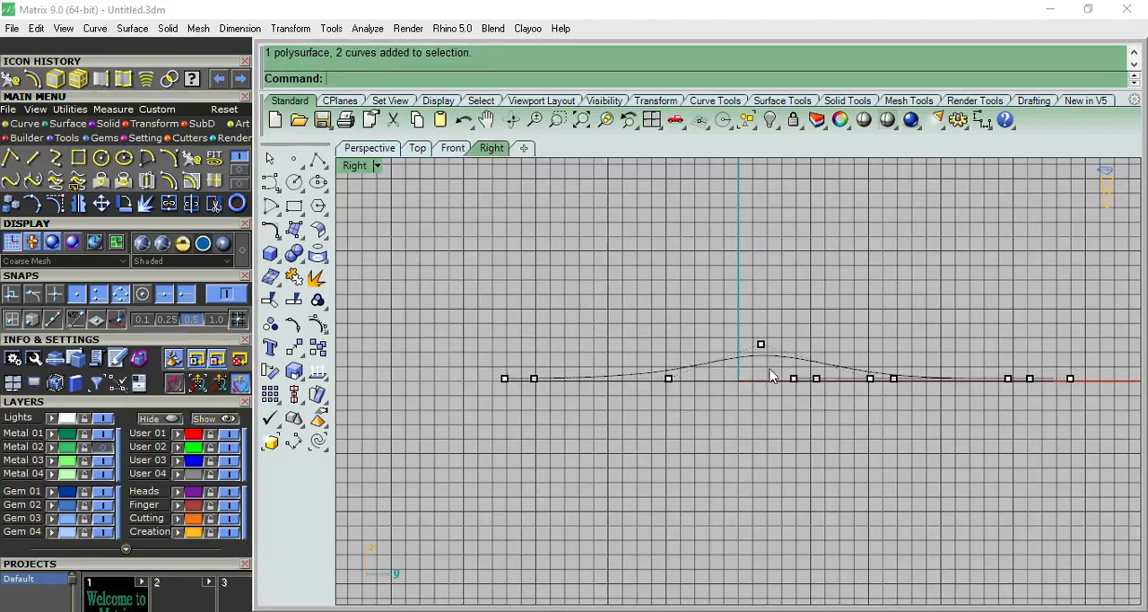
{"action": "right_click_drag", "start_coordinate": [769, 333], "coordinate": [714, 352]}
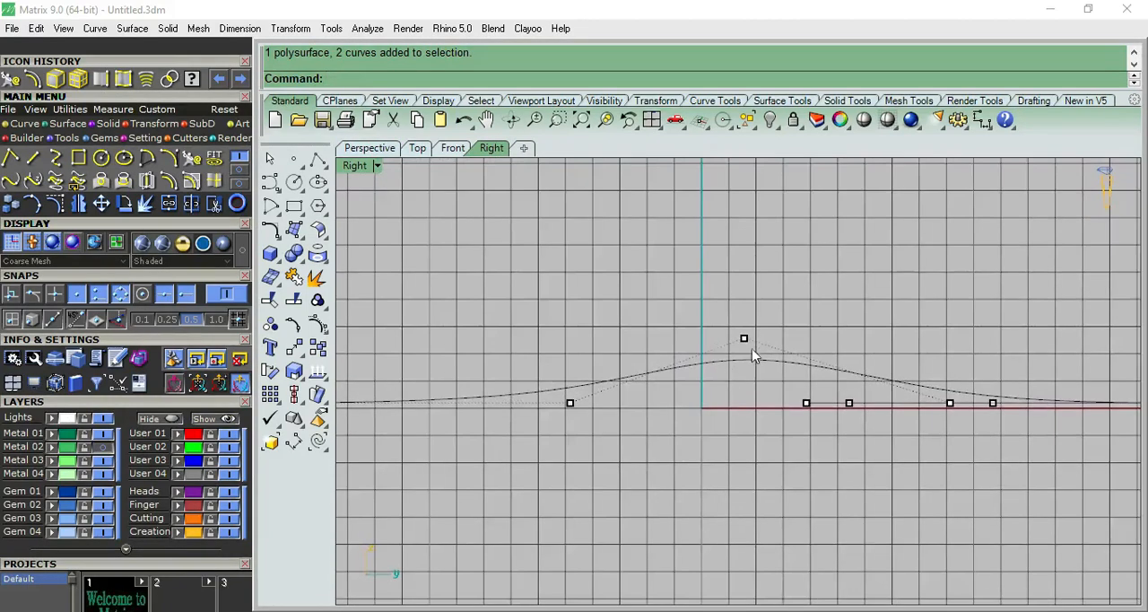
{"action": "left_click", "coordinate": [744, 341]}
{"action": "left_click_drag", "start_coordinate": [744, 297], "coordinate": [744, 304]}
{"action": "left_click", "coordinate": [814, 272]}
Raise the control point on the long-tail side of the curve's peak slightly in the Right view.
{"action": "left_click", "coordinate": [571, 404]}
{"action": "left_click", "coordinate": [604, 439]}
{"action": "left_click_drag", "start_coordinate": [571, 353], "coordinate": [572, 343]}
{"action": "left_click", "coordinate": [888, 344]}
{"action": "left_click", "coordinate": [993, 403]}
{"action": "left_click_drag", "start_coordinate": [994, 362], "coordinate": [946, 347]}
{"action": "key", "text": "ctrl+z"}
Raise the raised curve's control point on the other side of its peak slightly, return to the perspective view and hide the control points.
{"action": "left_click", "coordinate": [949, 403]}
{"action": "scroll", "coordinate": [874, 305], "scroll_direction": "down", "scroll_amount": 2}
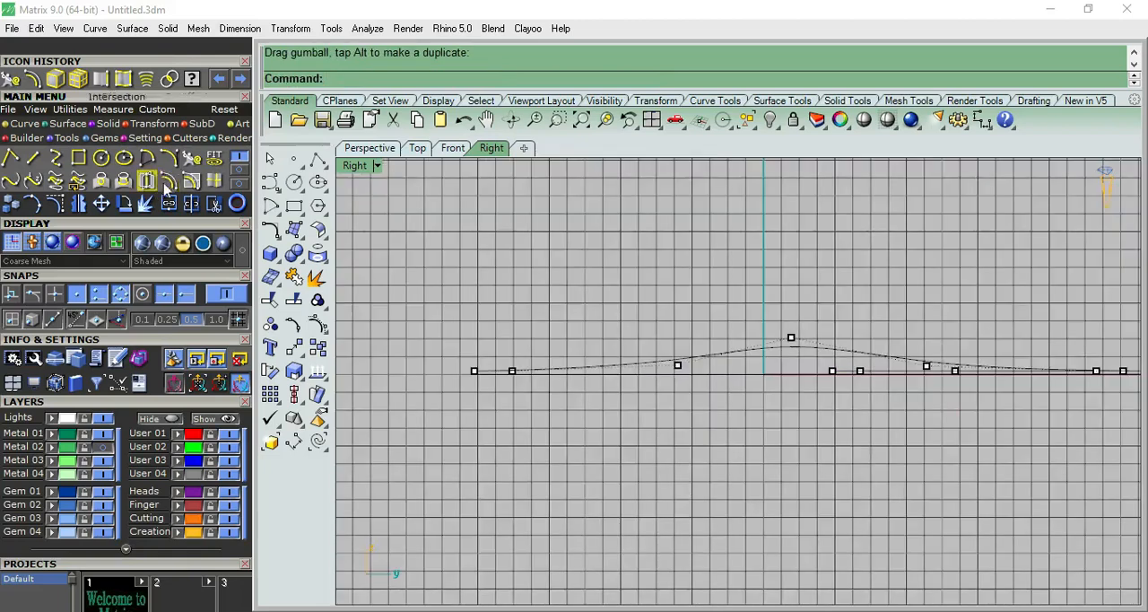
{"action": "left_click", "coordinate": [384, 148]}
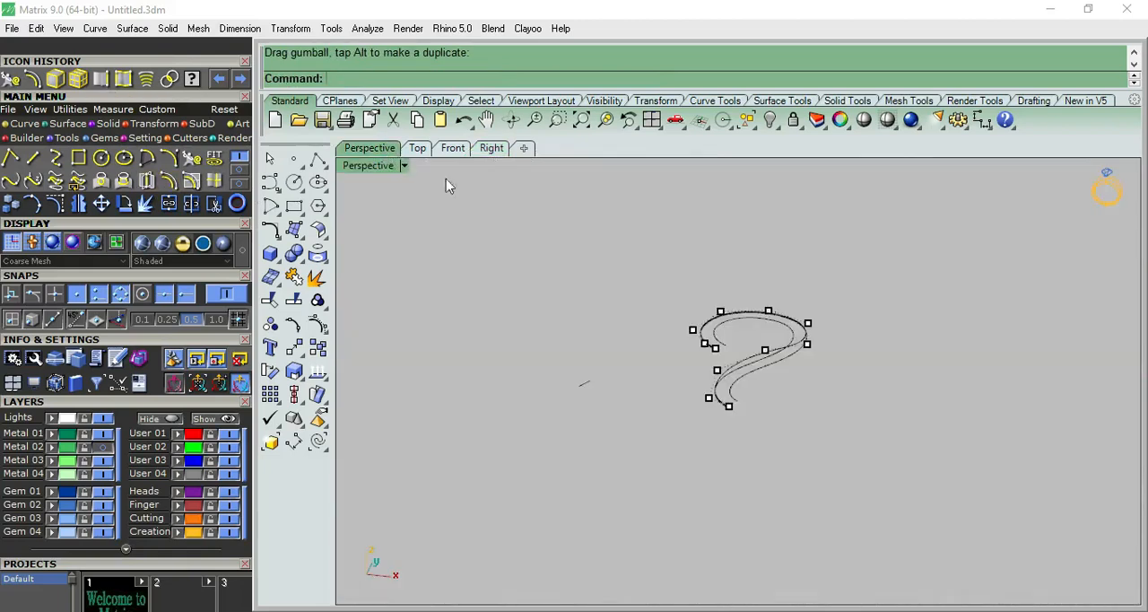
{"action": "left_click", "coordinate": [272, 159]}
Draw a short vertical line joining the lower end of the raised curve to the end of the outer base curve.
{"action": "right_click_drag", "start_coordinate": [718, 365], "coordinate": [518, 358]}
{"action": "left_click", "coordinate": [319, 160]}
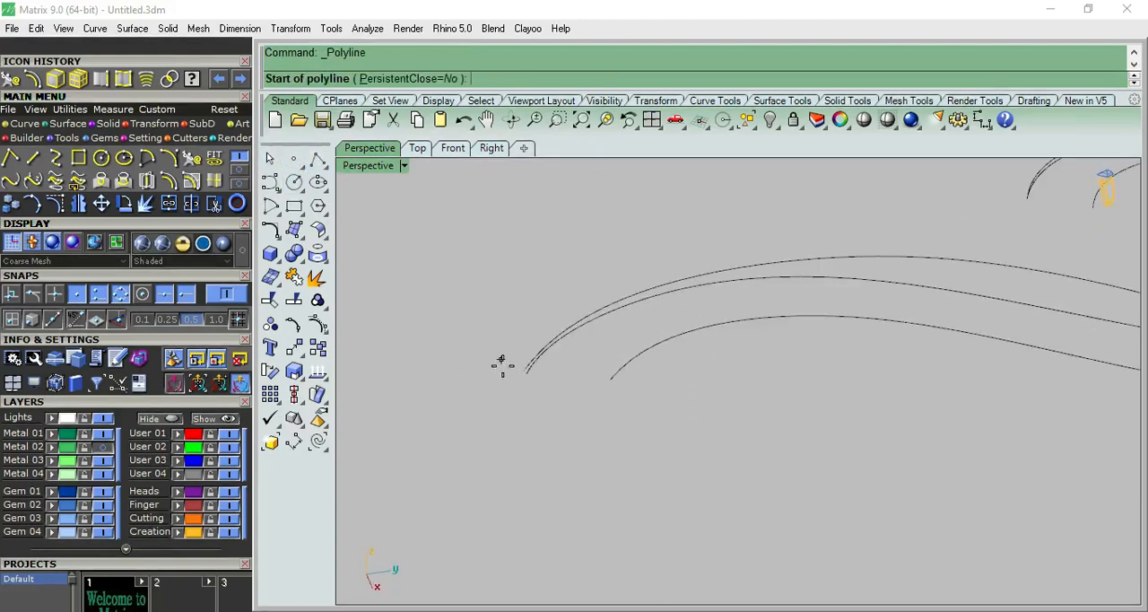
{"action": "scroll", "coordinate": [521, 367], "scroll_direction": "up", "scroll_amount": 2}
{"action": "left_click", "coordinate": [524, 370]}
{"action": "left_click", "coordinate": [528, 379]}
{"action": "right_click", "coordinate": [588, 389]}
Draw a line joining the lower end of the raised curve to the end of the inner base curve.
{"action": "right_click_drag", "start_coordinate": [588, 389], "coordinate": [714, 353]}
{"action": "right_click", "coordinate": [682, 359]}
{"action": "left_click", "coordinate": [665, 358]}
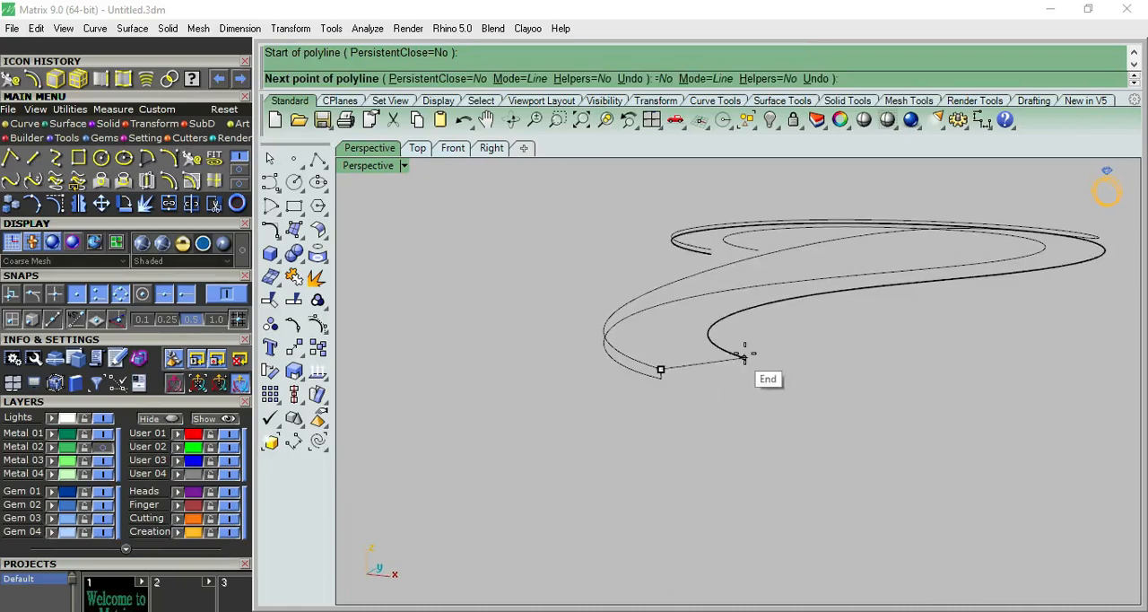
{"action": "left_click", "coordinate": [746, 358]}
{"action": "right_click", "coordinate": [745, 359]}
Set up a Sweep 2 Rails with the inner and raised curves as rails and their connecting line as the cross section.
{"action": "right_click_drag", "start_coordinate": [745, 359], "coordinate": [812, 366]}
{"action": "scroll", "coordinate": [750, 361], "scroll_direction": "up", "scroll_amount": 5}
{"action": "right_click_drag", "start_coordinate": [802, 422], "coordinate": [797, 428]}
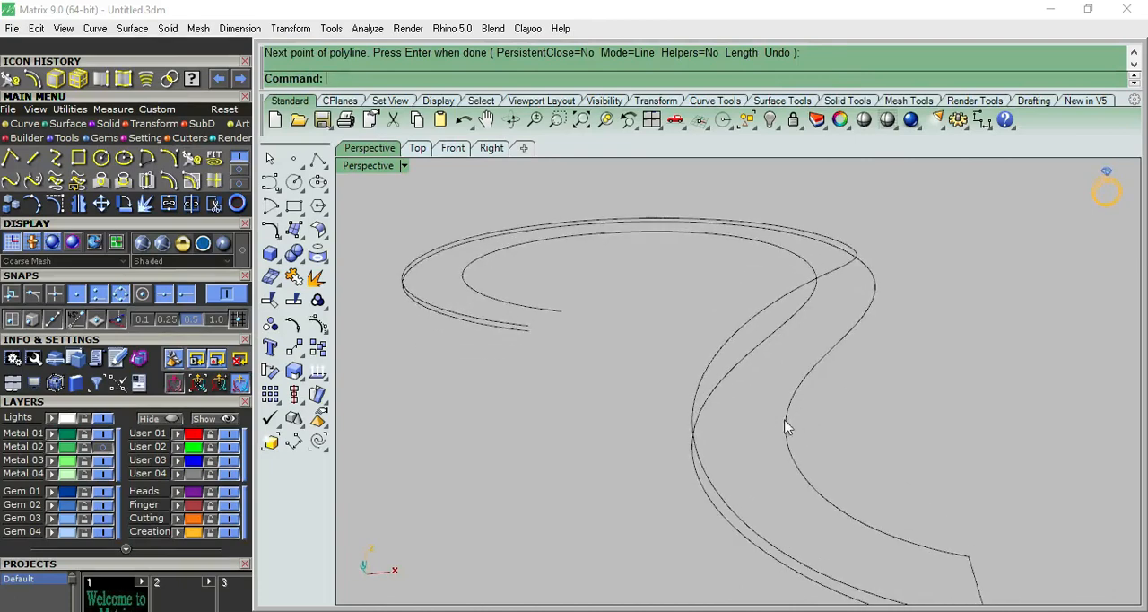
{"action": "left_click", "coordinate": [299, 231]}
{"action": "left_click", "coordinate": [342, 315]}
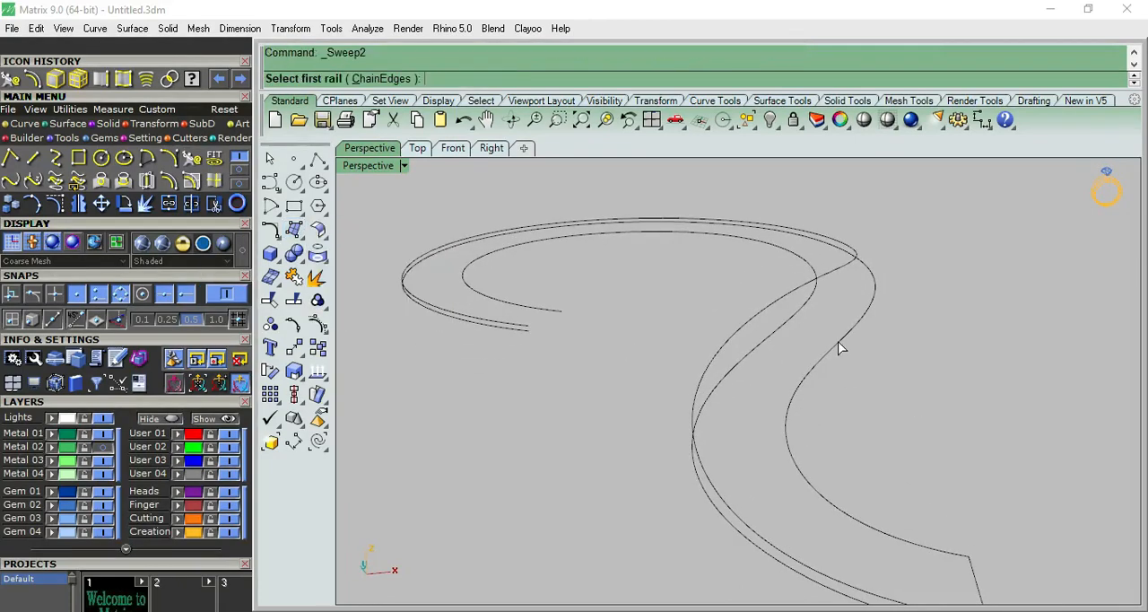
{"action": "left_click", "coordinate": [839, 348]}
{"action": "left_click", "coordinate": [838, 275]}
{"action": "right_click_drag", "start_coordinate": [860, 328], "coordinate": [813, 365]}
{"action": "left_click", "coordinate": [834, 492]}
{"action": "right_click", "coordinate": [901, 414]}
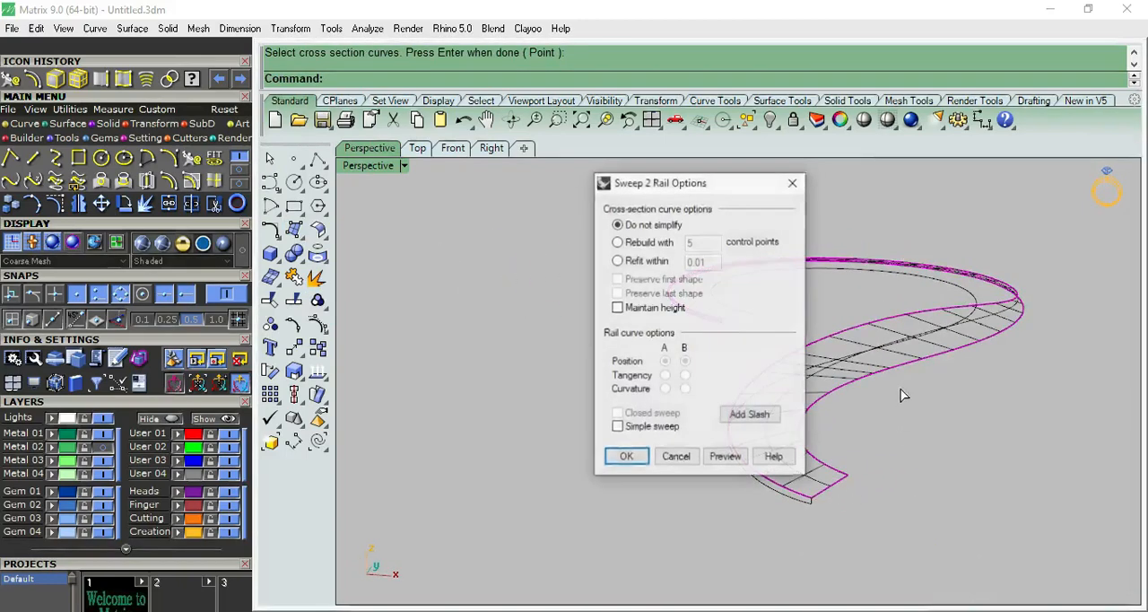
Add slashes between the inner and raised rails to align the cross sections, and create the top surface.
{"action": "left_click", "coordinate": [814, 415]}
{"action": "right_click_drag", "start_coordinate": [808, 366], "coordinate": [810, 495]}
{"action": "left_click", "coordinate": [864, 277]}
{"action": "left_click", "coordinate": [888, 309]}
{"action": "right_click_drag", "start_coordinate": [888, 309], "coordinate": [813, 365]}
{"action": "right_click_drag", "start_coordinate": [689, 380], "coordinate": [630, 384]}
{"action": "scroll", "coordinate": [646, 341], "scroll_direction": "up", "scroll_amount": 5}
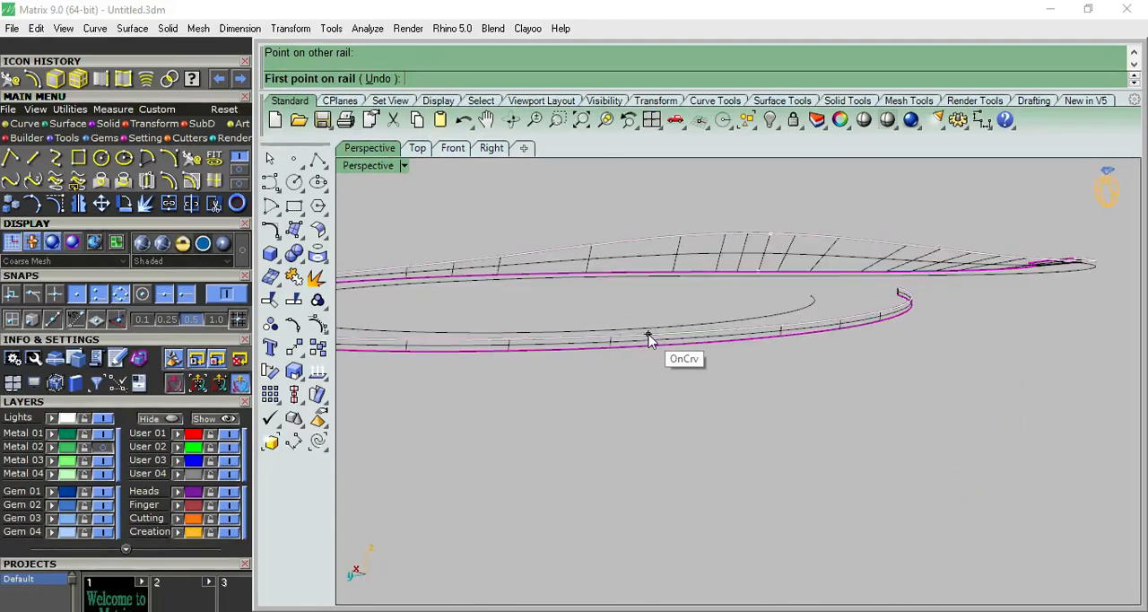
{"action": "right_click", "coordinate": [648, 336]}
{"action": "left_click", "coordinate": [632, 452]}
Set up a Sweep 2 Rails along the top surface's outer edge and the outer base curve, using the short vertical line as cross section.
{"action": "scroll", "coordinate": [617, 442], "scroll_direction": "down", "scroll_amount": 2}
{"action": "right_click_drag", "start_coordinate": [590, 363], "coordinate": [928, 424]}
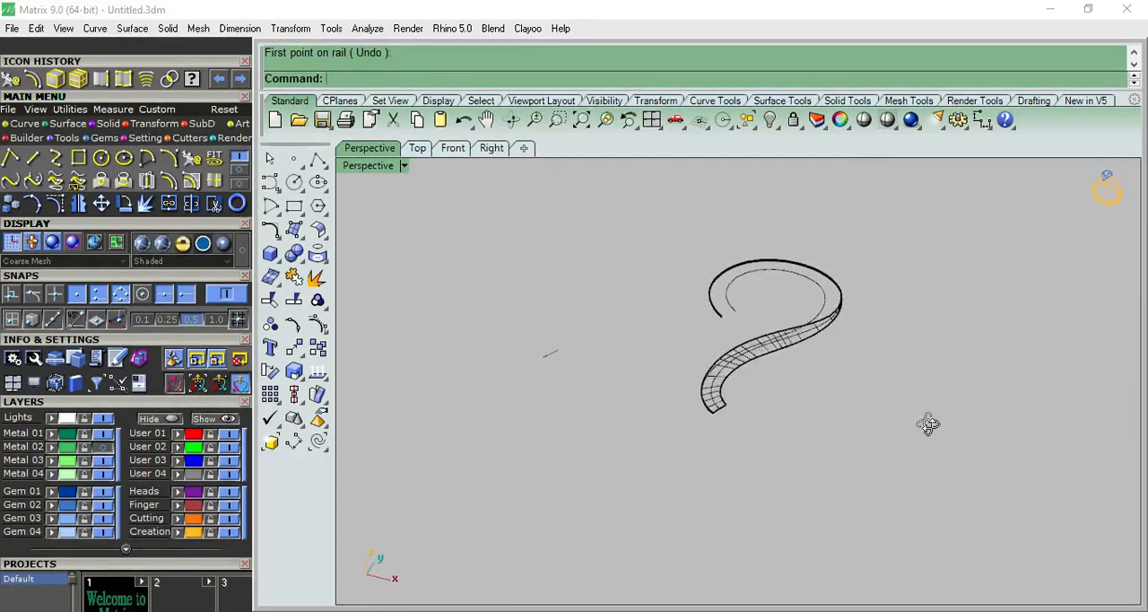
{"action": "scroll", "coordinate": [691, 397], "scroll_direction": "up", "scroll_amount": 5}
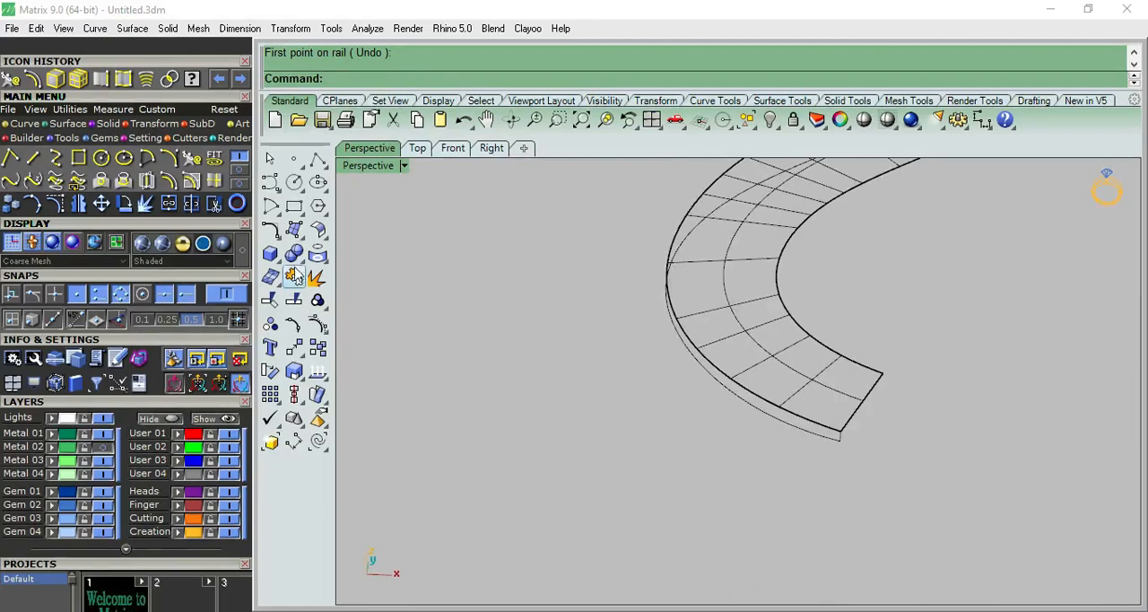
{"action": "left_click", "coordinate": [295, 230]}
{"action": "left_click", "coordinate": [341, 310]}
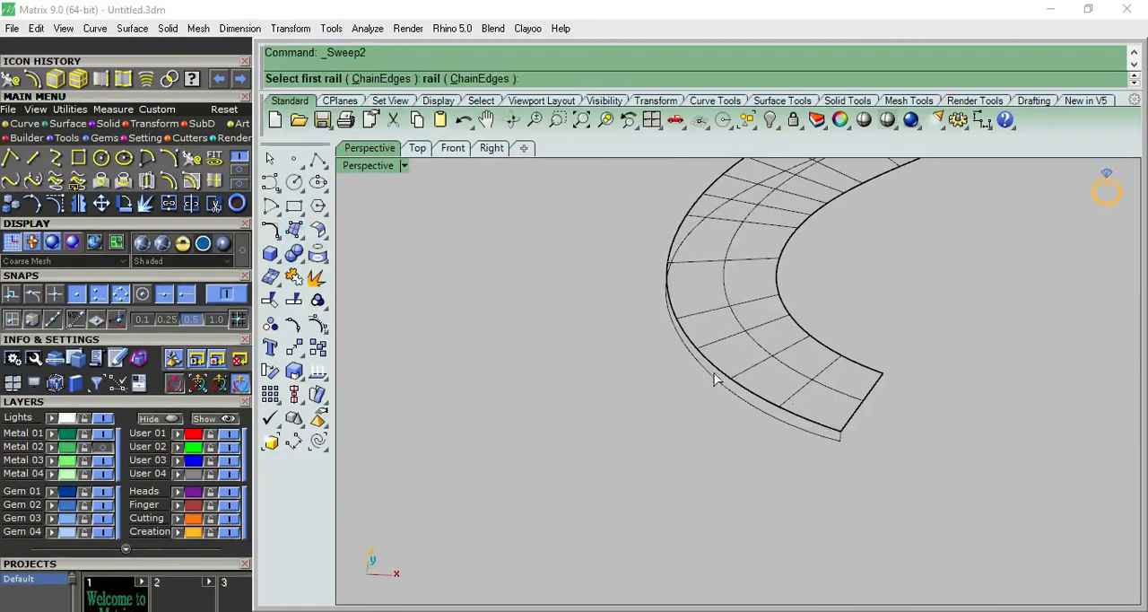
{"action": "left_click", "coordinate": [776, 409]}
{"action": "left_click", "coordinate": [806, 445]}
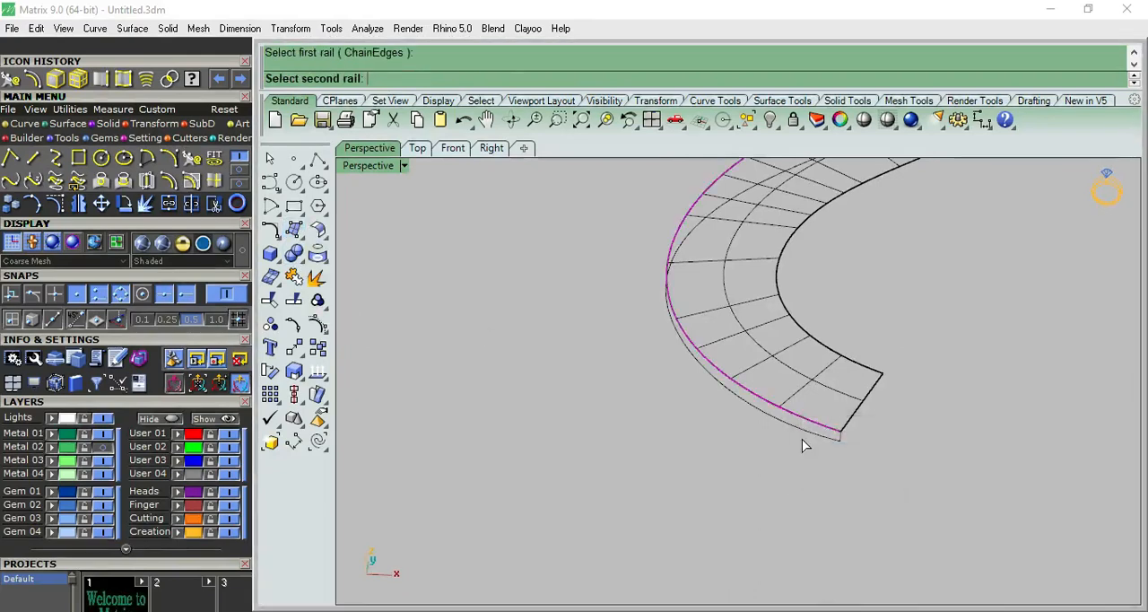
{"action": "left_click", "coordinate": [843, 444]}
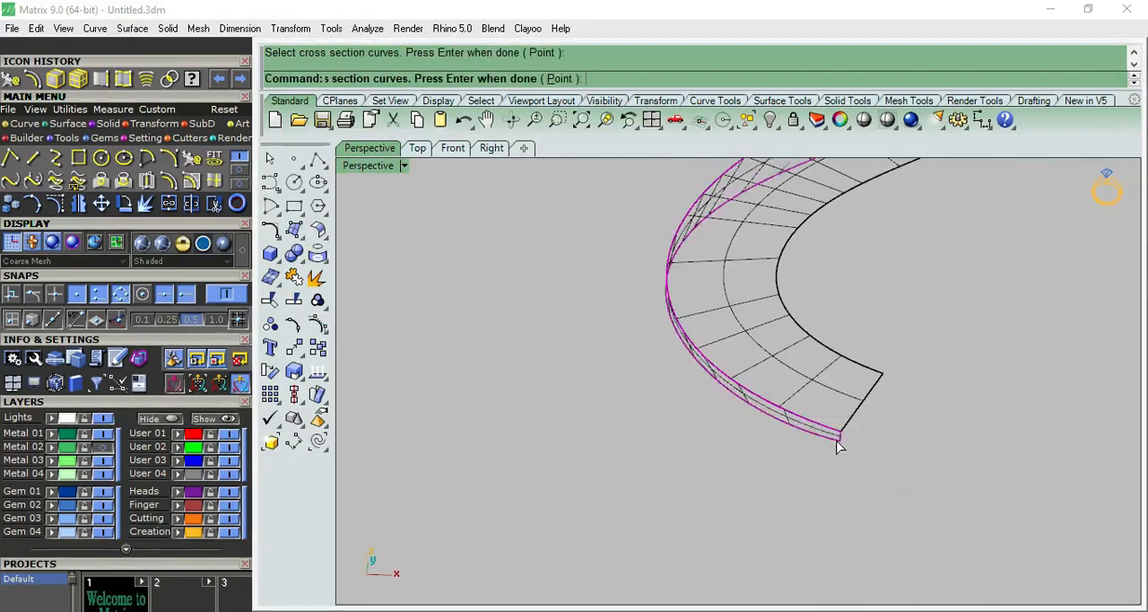
{"action": "key", "text": "Return"}
Add two slashes between the side wall's rails, near the lower bend and the twist, and create the side surface.
{"action": "left_click", "coordinate": [750, 414]}
{"action": "right_click_drag", "start_coordinate": [637, 400], "coordinate": [708, 356]}
{"action": "left_click", "coordinate": [697, 312]}
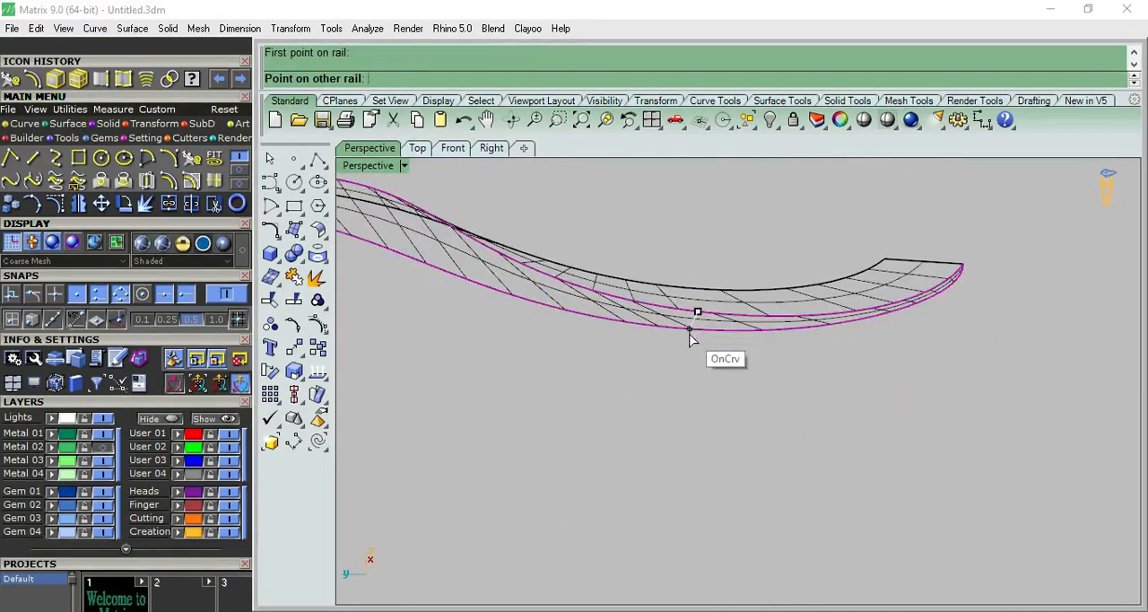
{"action": "left_click", "coordinate": [698, 337]}
{"action": "right_click_drag", "start_coordinate": [698, 332], "coordinate": [581, 273]}
{"action": "left_click", "coordinate": [581, 274]}
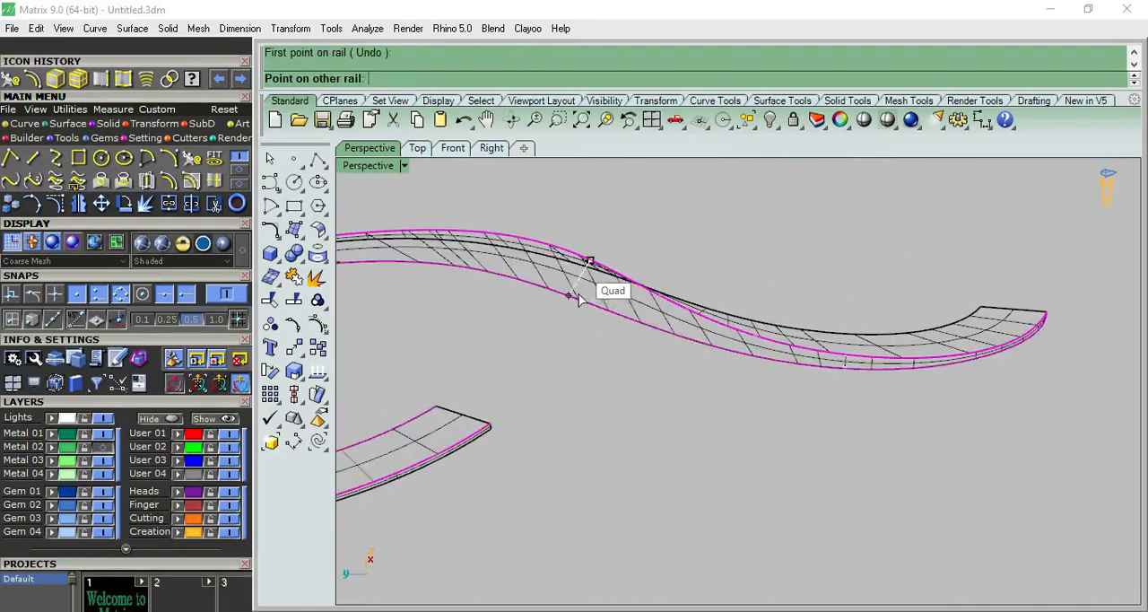
{"action": "left_click", "coordinate": [586, 302]}
{"action": "scroll", "coordinate": [670, 314], "scroll_direction": "down", "scroll_amount": 10}
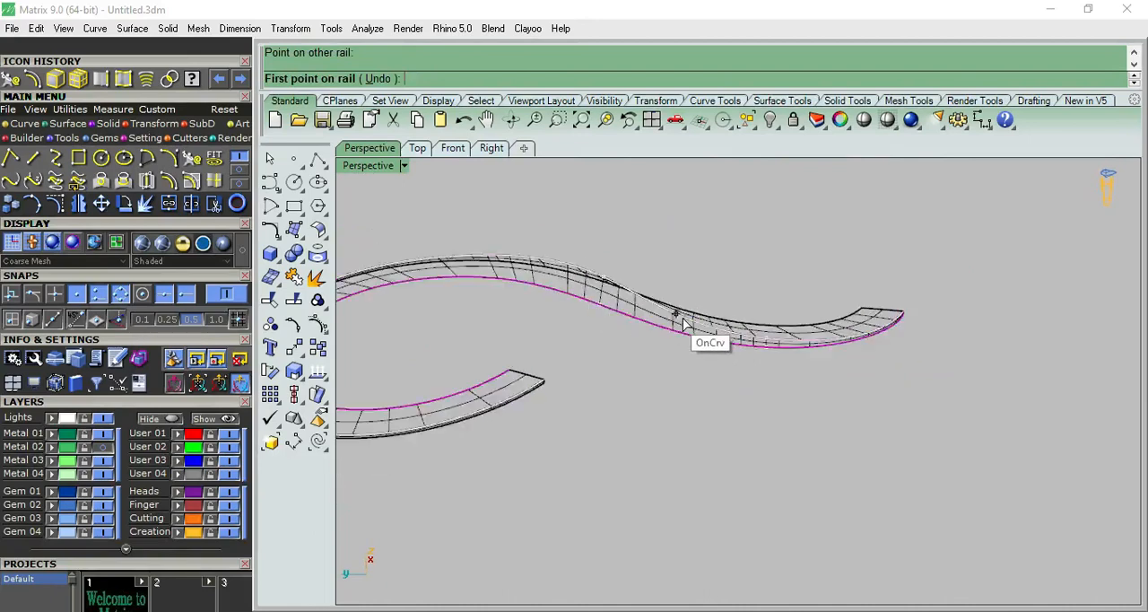
{"action": "right_click", "coordinate": [667, 328]}
{"action": "left_click", "coordinate": [626, 456]}
Inspect the top and side surfaces of the band up close in shaded display.
{"action": "mouse_move", "coordinate": [664, 449]}
{"action": "right_mouse_down"}
{"action": "mouse_move", "coordinate": [730, 431]}
{"action": "mouse_move", "coordinate": [659, 472]}
{"action": "mouse_move", "coordinate": [651, 459]}
{"action": "right_mouse_up"}
{"action": "left_click", "coordinate": [866, 122]}
{"action": "scroll", "coordinate": [723, 264], "scroll_direction": "up", "scroll_amount": 10}
{"action": "mouse_move", "coordinate": [762, 285]}
{"action": "right_mouse_down"}
{"action": "mouse_move", "coordinate": [706, 275]}
{"action": "mouse_move", "coordinate": [610, 222]}
{"action": "mouse_move", "coordinate": [530, 592]}
{"action": "mouse_move", "coordinate": [607, 341]}
{"action": "mouse_move", "coordinate": [799, 305]}
{"action": "mouse_move", "coordinate": [848, 220]}
{"action": "mouse_move", "coordinate": [672, 229]}
{"action": "right_mouse_up"}
{"action": "scroll", "coordinate": [680, 433], "scroll_direction": "up", "scroll_amount": 8}
{"action": "key", "text": "Escape"}
{"action": "scroll", "coordinate": [682, 438], "scroll_direction": "down", "scroll_amount": 3}
{"action": "scroll", "coordinate": [666, 440], "scroll_direction": "down", "scroll_amount": 3}
{"action": "scroll", "coordinate": [751, 325], "scroll_direction": "down", "scroll_amount": 4}
{"action": "right_click_drag", "start_coordinate": [751, 325], "coordinate": [727, 335]}
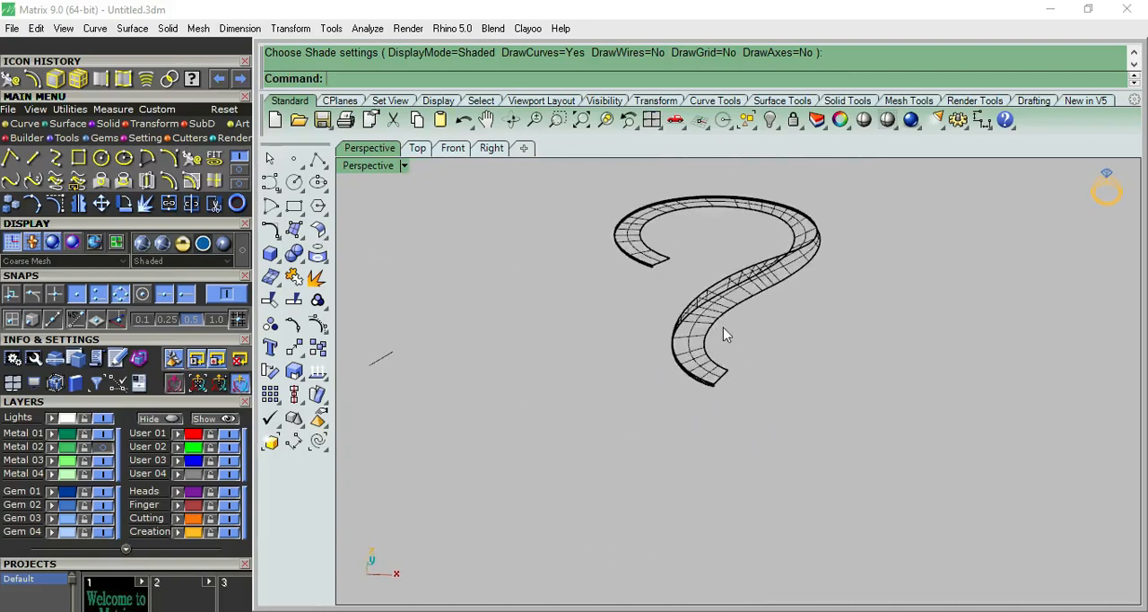
Extrude the inner and outer base curves straight downward with an extrusion distance of -1.
{"action": "left_click", "coordinate": [278, 258]}
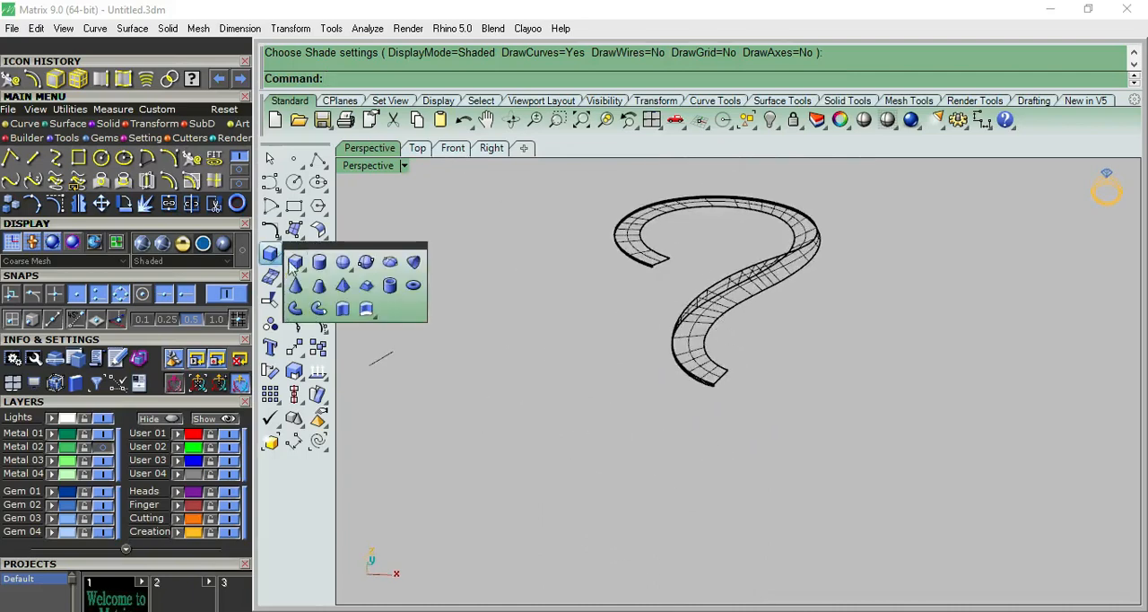
{"action": "left_click", "coordinate": [342, 308]}
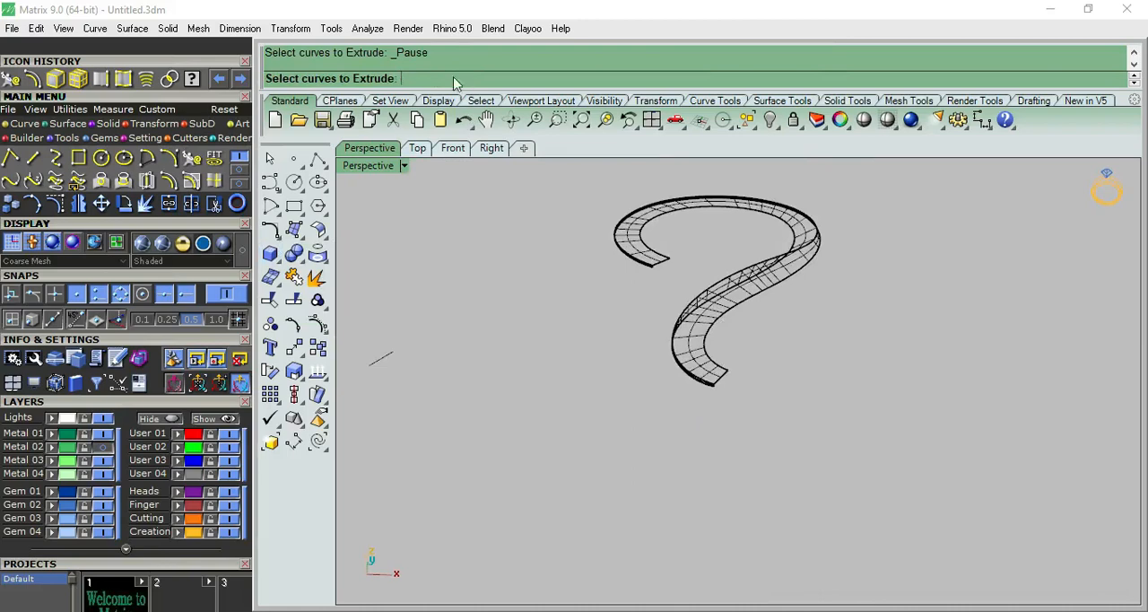
{"action": "scroll", "coordinate": [680, 355], "scroll_direction": "up", "scroll_amount": 3}
{"action": "left_click", "coordinate": [744, 315]}
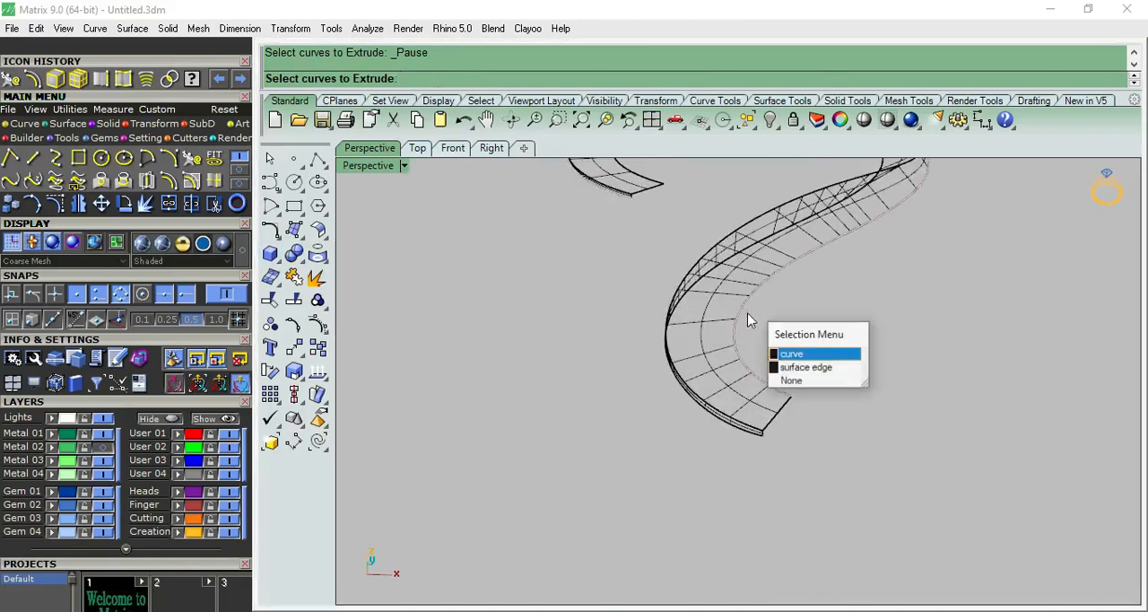
{"action": "left_click", "coordinate": [780, 354]}
{"action": "right_click_drag", "start_coordinate": [778, 361], "coordinate": [795, 341]}
{"action": "left_click", "coordinate": [755, 353]}
{"action": "left_click", "coordinate": [794, 391]}
{"action": "scroll", "coordinate": [787, 362], "scroll_direction": "down", "scroll_amount": 8}
{"action": "scroll", "coordinate": [797, 339], "scroll_direction": "up", "scroll_amount": 8}
{"action": "right_click", "coordinate": [798, 339]}
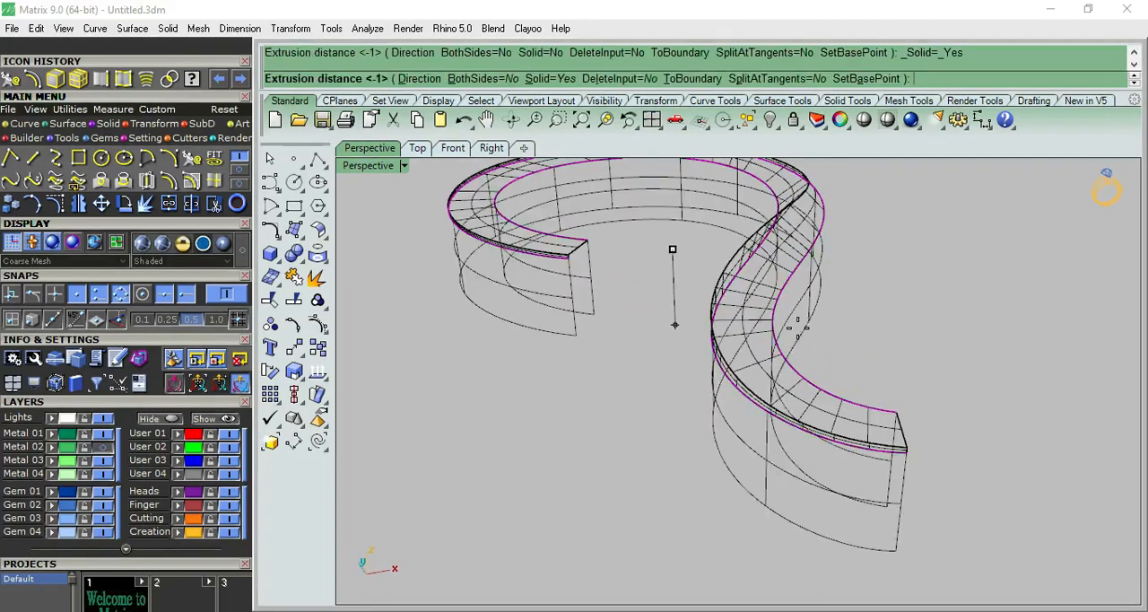
{"action": "right_click_drag", "start_coordinate": [916, 400], "coordinate": [848, 432]}
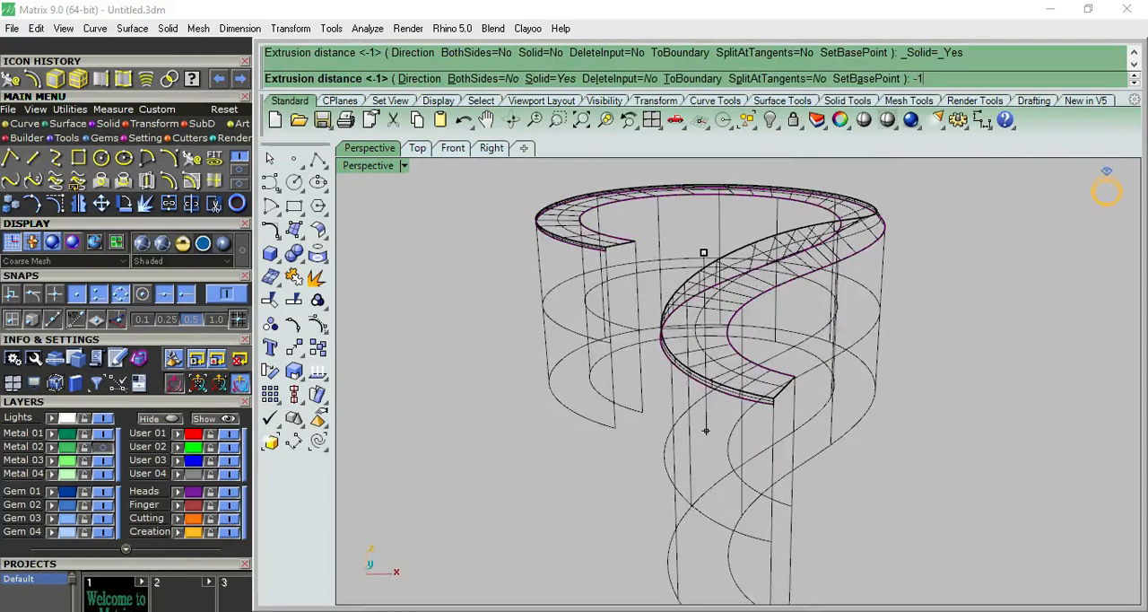
{"action": "key", "text": "Return"}
Draw a line joining the bottom corners of the two extruded walls at the band's lower end.
{"action": "right_click_drag", "start_coordinate": [822, 339], "coordinate": [708, 392]}
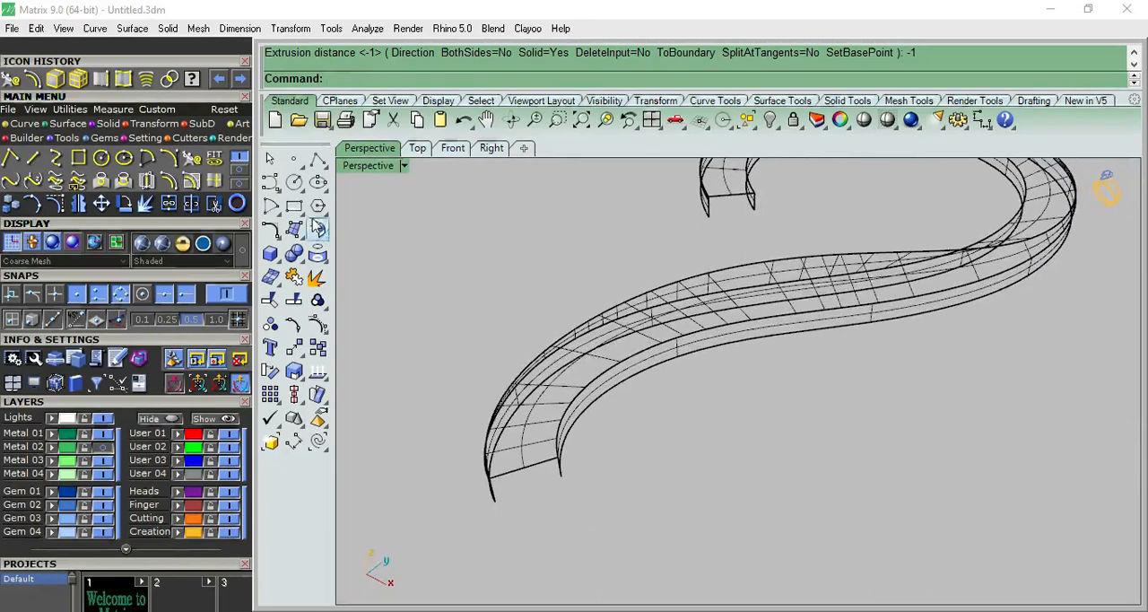
{"action": "left_click", "coordinate": [318, 160]}
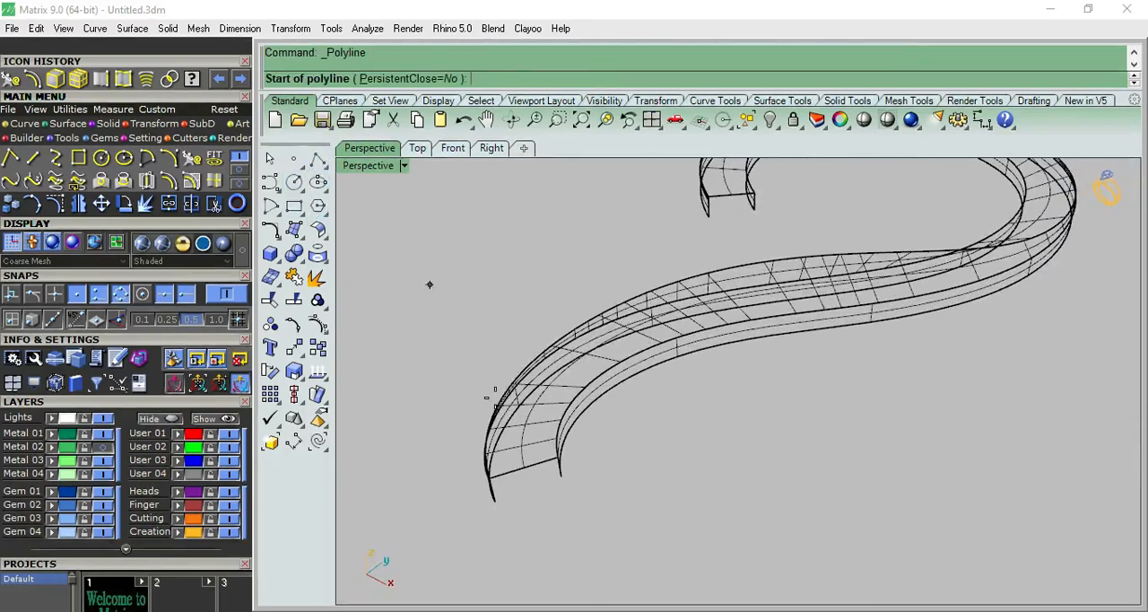
{"action": "left_click", "coordinate": [494, 501]}
{"action": "left_click", "coordinate": [561, 476]}
{"action": "key", "text": "Return"}
Set up a Sweep 2 Rails along the bottom edges of the extruded walls, using the line between their corners as cross section.
{"action": "right_click_drag", "start_coordinate": [648, 541], "coordinate": [574, 601]}
{"action": "scroll", "coordinate": [574, 601], "scroll_direction": "down", "scroll_amount": 5}
{"action": "right_click_drag", "start_coordinate": [585, 486], "coordinate": [583, 362]}
{"action": "scroll", "coordinate": [535, 391], "scroll_direction": "up", "scroll_amount": 9}
{"action": "mouse_move", "coordinate": [536, 393]}
{"action": "right_mouse_down"}
{"action": "mouse_move", "coordinate": [543, 375]}
{"action": "mouse_move", "coordinate": [529, 399]}
{"action": "right_mouse_up"}
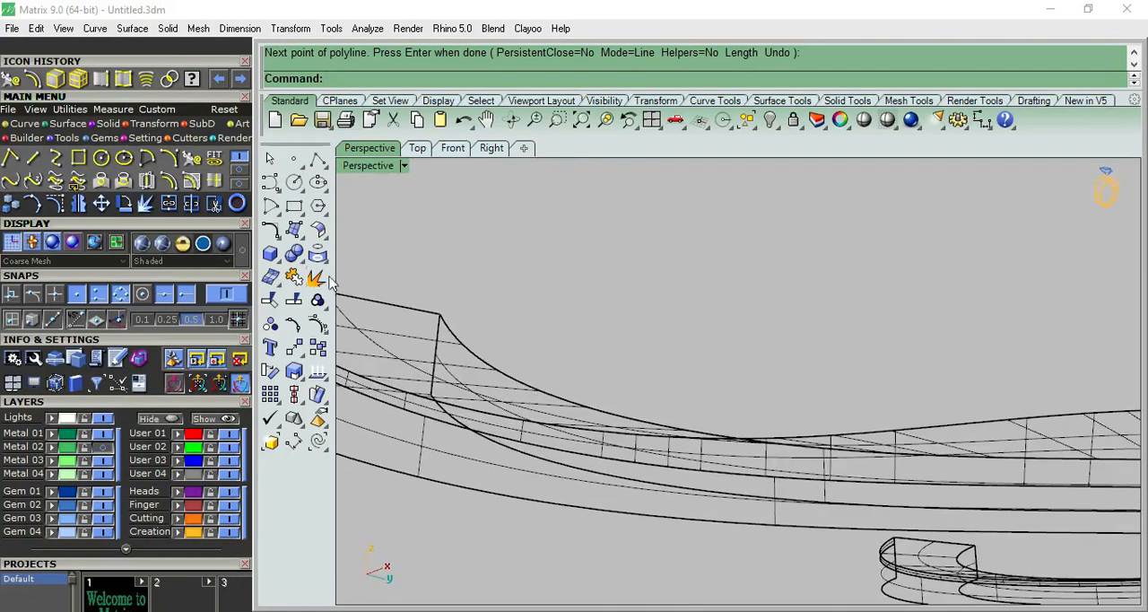
{"action": "left_click", "coordinate": [301, 235]}
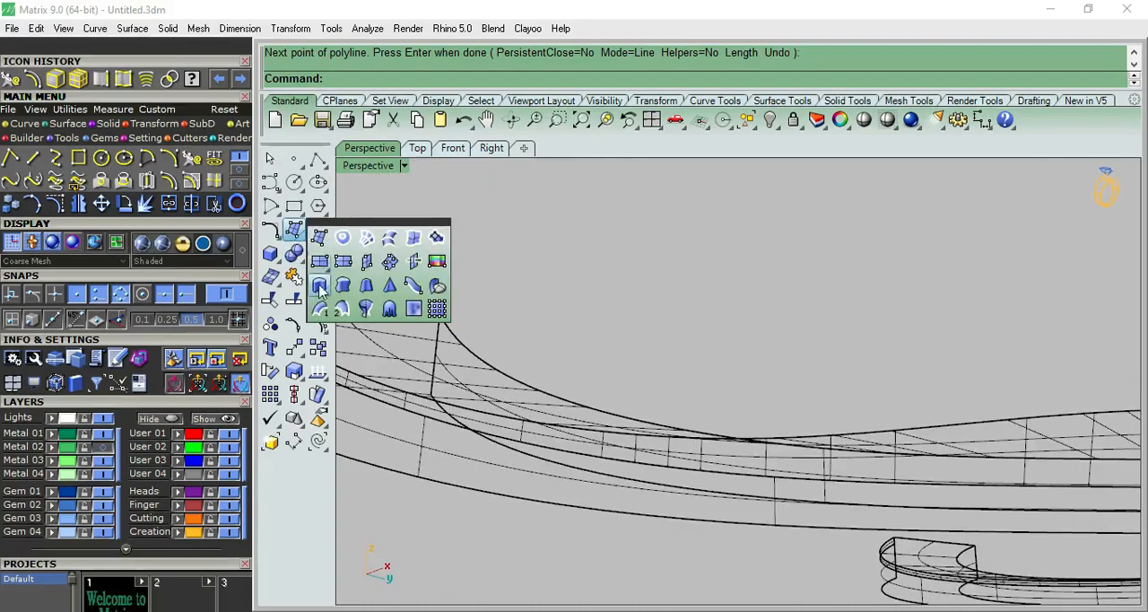
{"action": "left_click", "coordinate": [346, 313]}
{"action": "scroll", "coordinate": [698, 320], "scroll_direction": "down", "scroll_amount": 7}
{"action": "right_click_drag", "start_coordinate": [682, 338], "coordinate": [648, 243]}
{"action": "right_click_drag", "start_coordinate": [586, 189], "coordinate": [561, 229]}
{"action": "scroll", "coordinate": [522, 287], "scroll_direction": "up", "scroll_amount": 7}
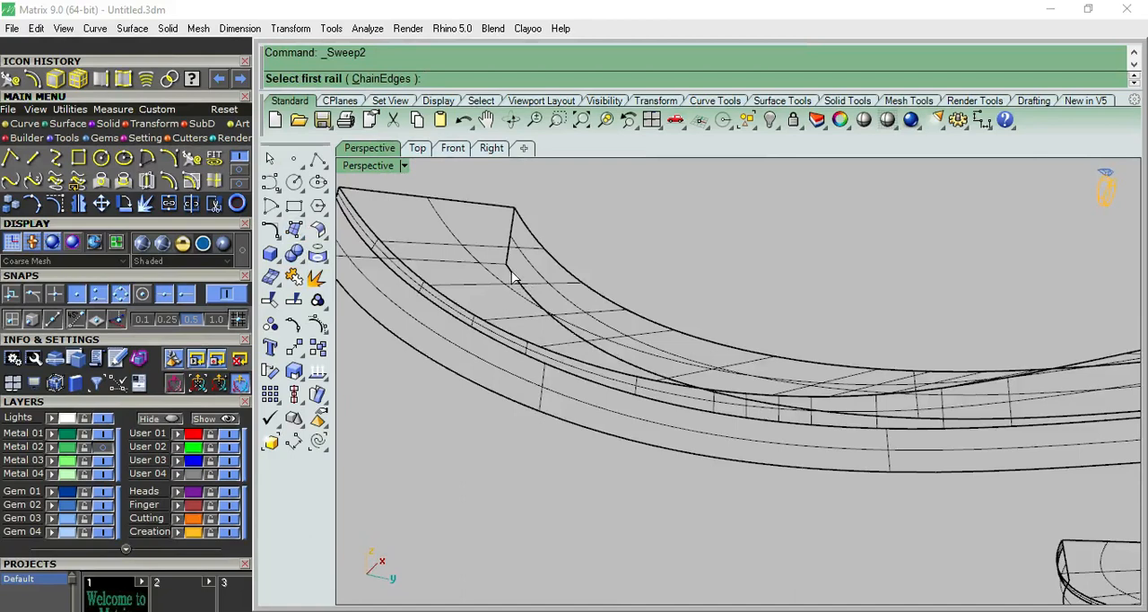
{"action": "left_click", "coordinate": [514, 277]}
{"action": "left_click", "coordinate": [428, 362]}
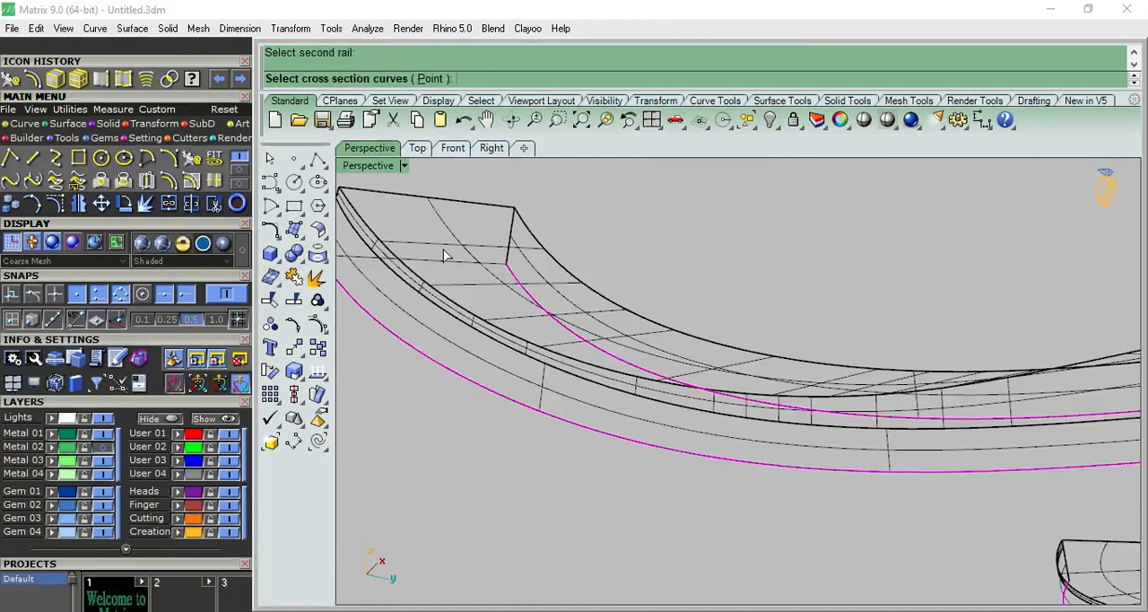
{"action": "key", "text": "Return"}
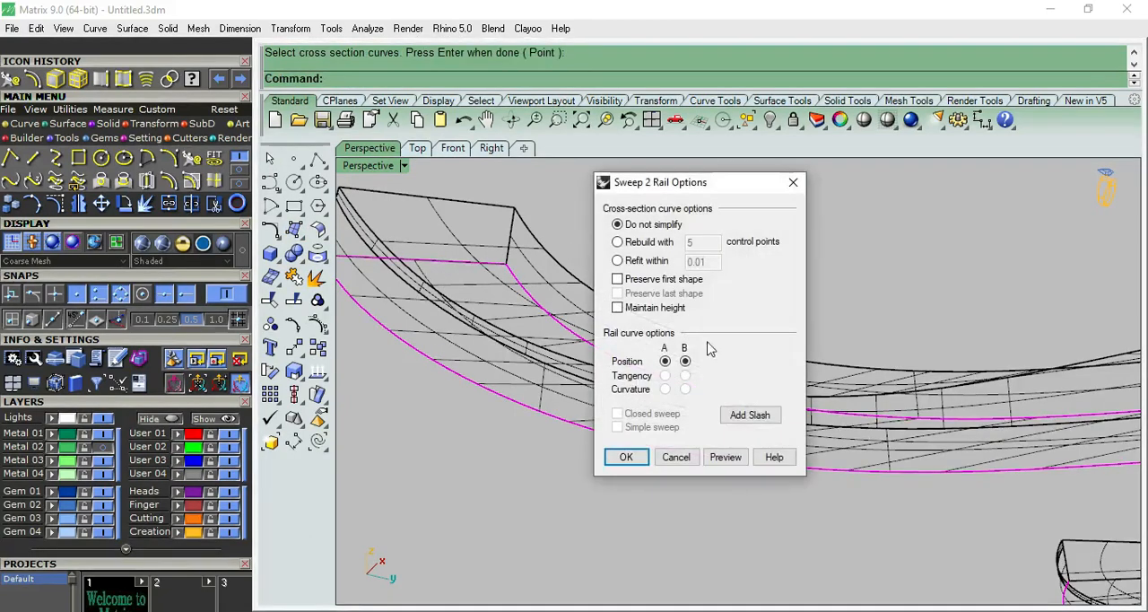
Add a slash across the two sweep rails on the middle stretch of the S, aligning the outer and inner bottom edges.
{"action": "left_click", "coordinate": [737, 414]}
{"action": "scroll", "coordinate": [754, 457], "scroll_direction": "down", "scroll_amount": 3}
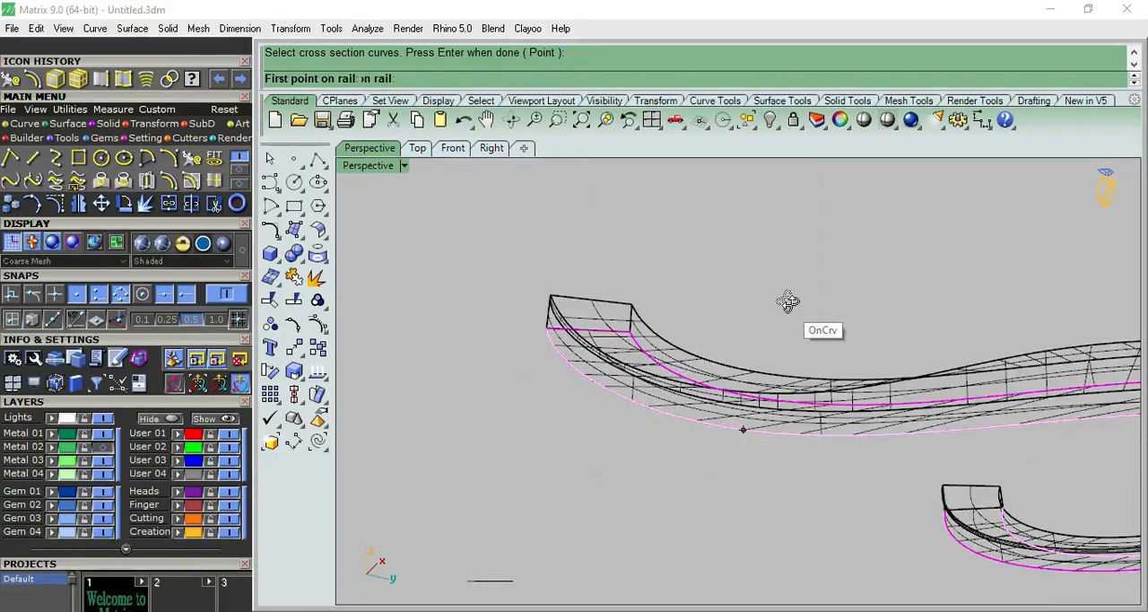
{"action": "right_click_drag", "start_coordinate": [802, 257], "coordinate": [810, 249]}
{"action": "scroll", "coordinate": [825, 358], "scroll_direction": "down", "scroll_amount": 4}
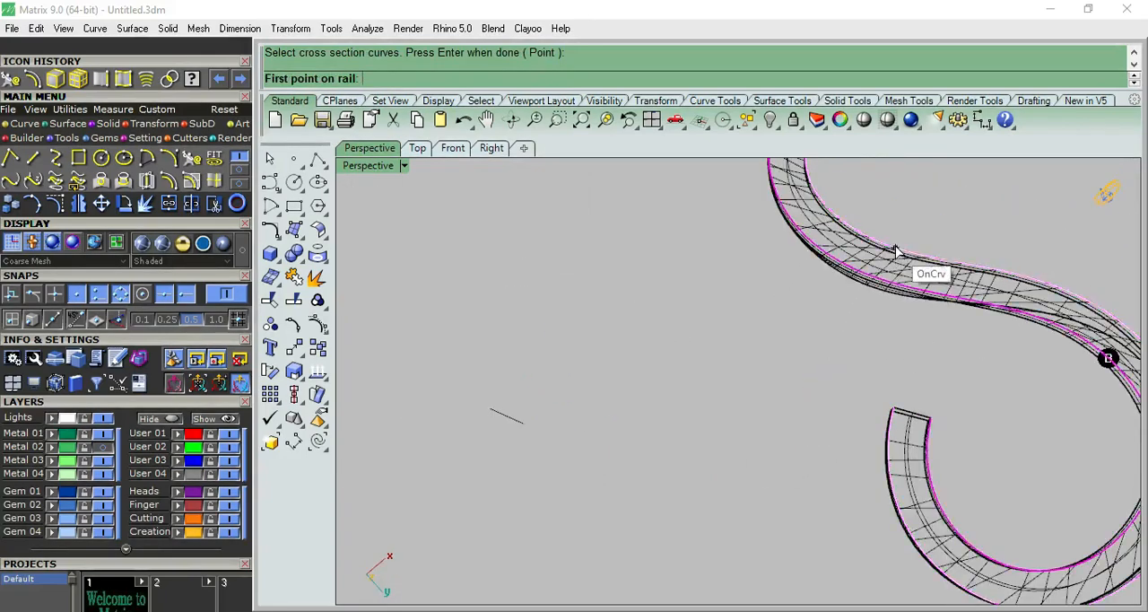
{"action": "left_click", "coordinate": [893, 247]}
{"action": "left_click", "coordinate": [883, 283]}
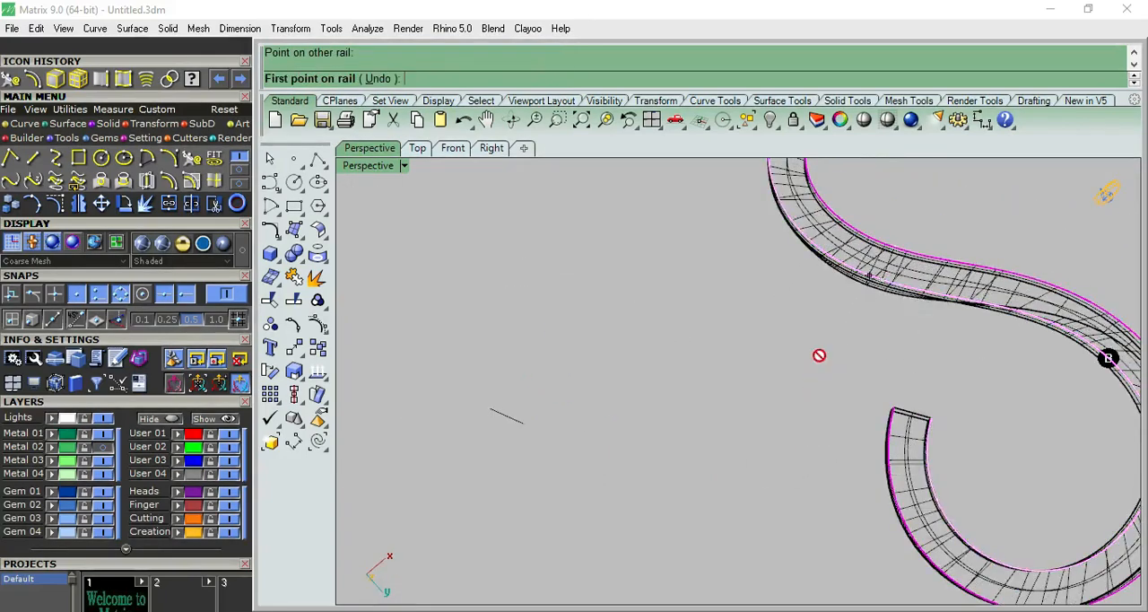
Add two more slashes across the rails around the large bend and complete the two-rail sweep with position continuity.
{"action": "scroll", "coordinate": [819, 355], "scroll_direction": "down", "scroll_amount": 2}
{"action": "scroll", "coordinate": [1017, 371], "scroll_direction": "up", "scroll_amount": 1}
{"action": "left_click", "coordinate": [1021, 337]}
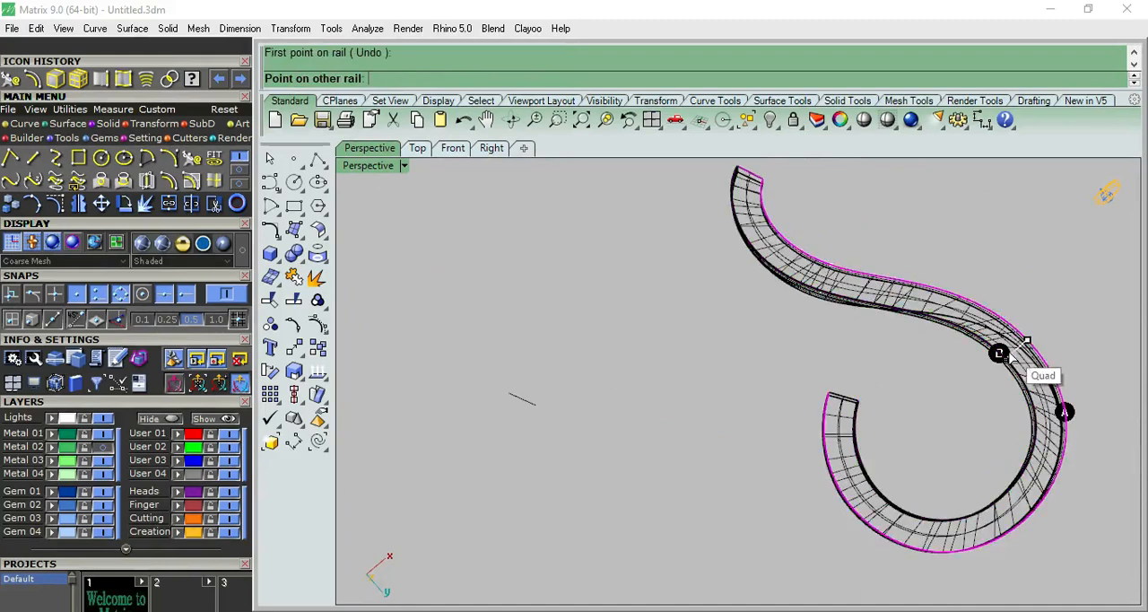
{"action": "left_click", "coordinate": [1008, 356]}
{"action": "left_click", "coordinate": [982, 512]}
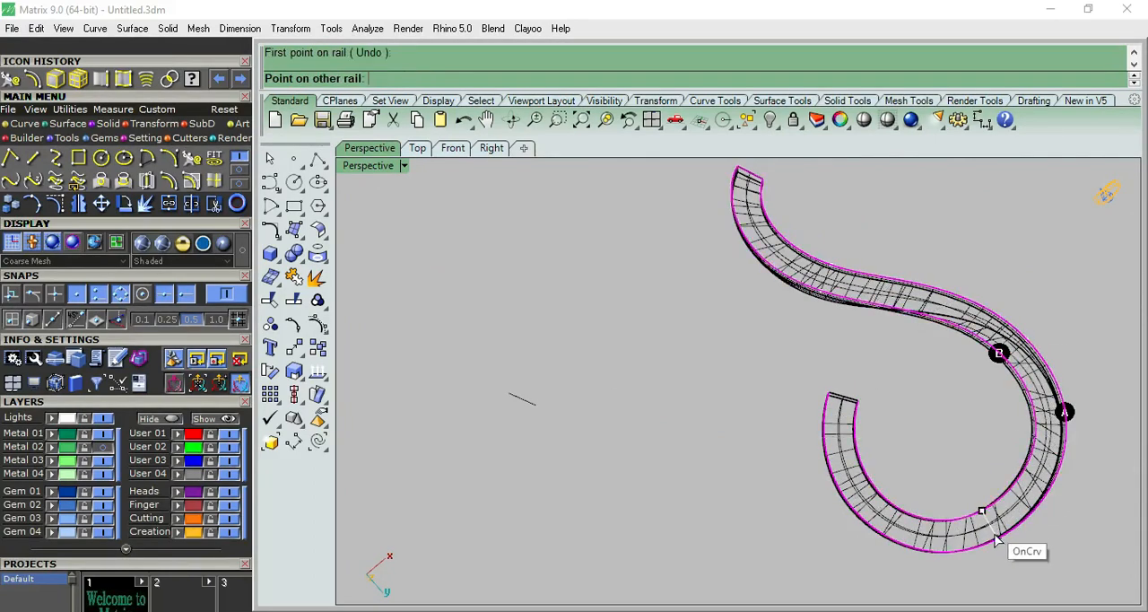
{"action": "left_click", "coordinate": [997, 544]}
{"action": "key", "text": "Return"}
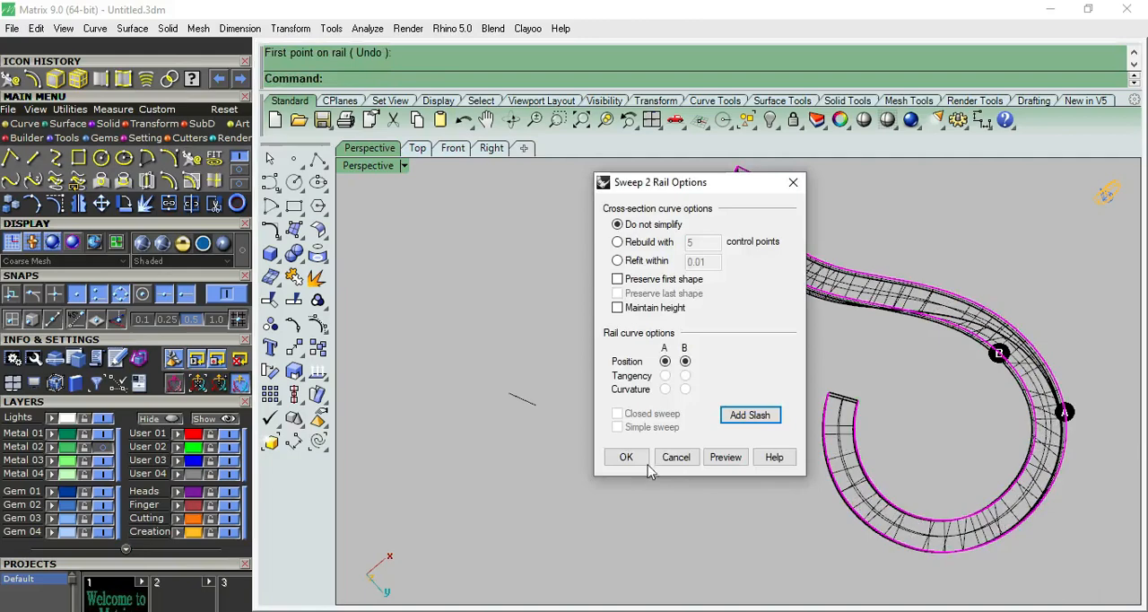
{"action": "left_click", "coordinate": [625, 457]}
Inspect the band and its new underside surface from several angles in shaded display.
{"action": "right_click_drag", "start_coordinate": [721, 400], "coordinate": [732, 196]}
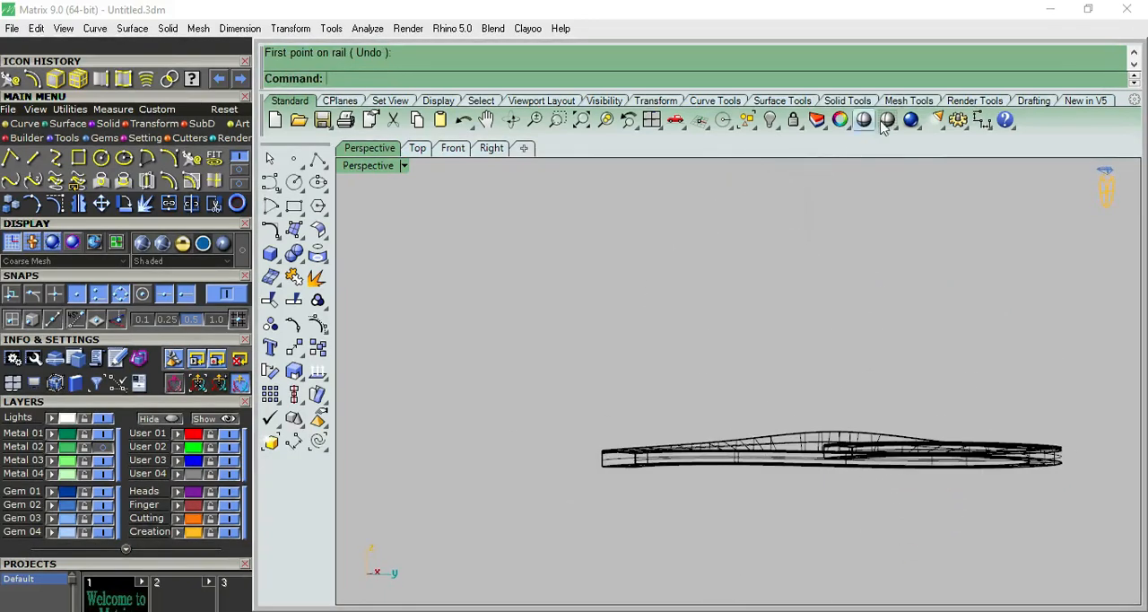
{"action": "scroll", "coordinate": [804, 316], "scroll_direction": "down", "scroll_amount": 5}
{"action": "mouse_move", "coordinate": [795, 365]}
{"action": "right_mouse_down"}
{"action": "mouse_move", "coordinate": [822, 422]}
{"action": "mouse_move", "coordinate": [794, 448]}
{"action": "right_mouse_up"}
{"action": "scroll", "coordinate": [791, 448], "scroll_direction": "up", "scroll_amount": 9}
{"action": "right_click_drag", "start_coordinate": [720, 443], "coordinate": [615, 276]}
{"action": "scroll", "coordinate": [615, 276], "scroll_direction": "down", "scroll_amount": 10}
{"action": "right_click_drag", "start_coordinate": [724, 289], "coordinate": [674, 433]}
Join the band's top, side wall and underside surfaces into one polysurface.
{"action": "left_click", "coordinate": [895, 342]}
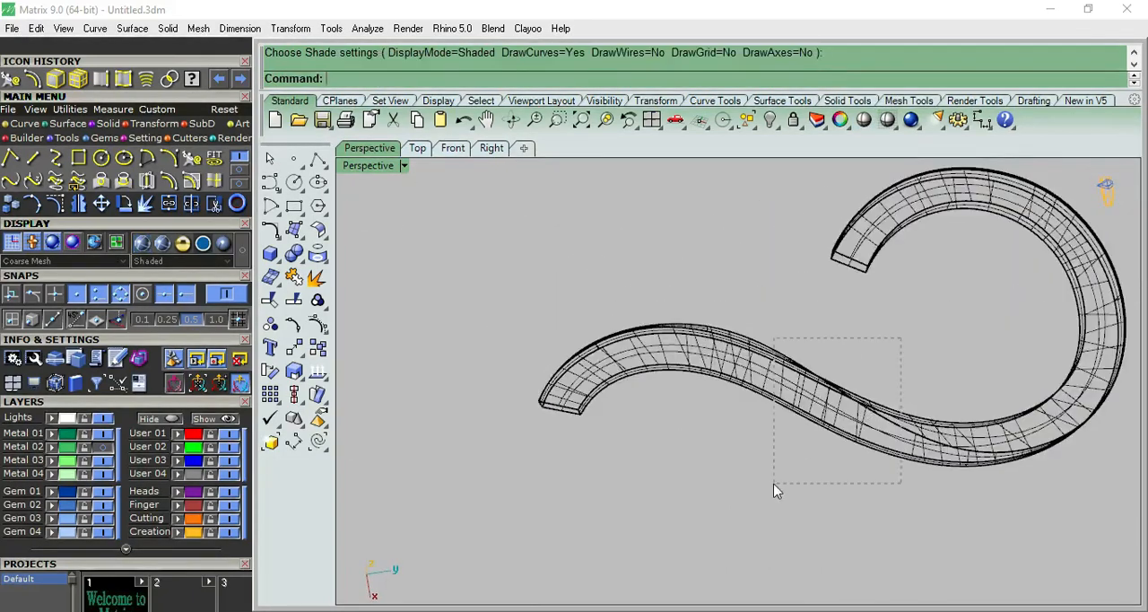
{"action": "left_click_drag", "start_coordinate": [775, 486], "coordinate": [775, 486]}
{"action": "key", "text": "ctrl+j"}
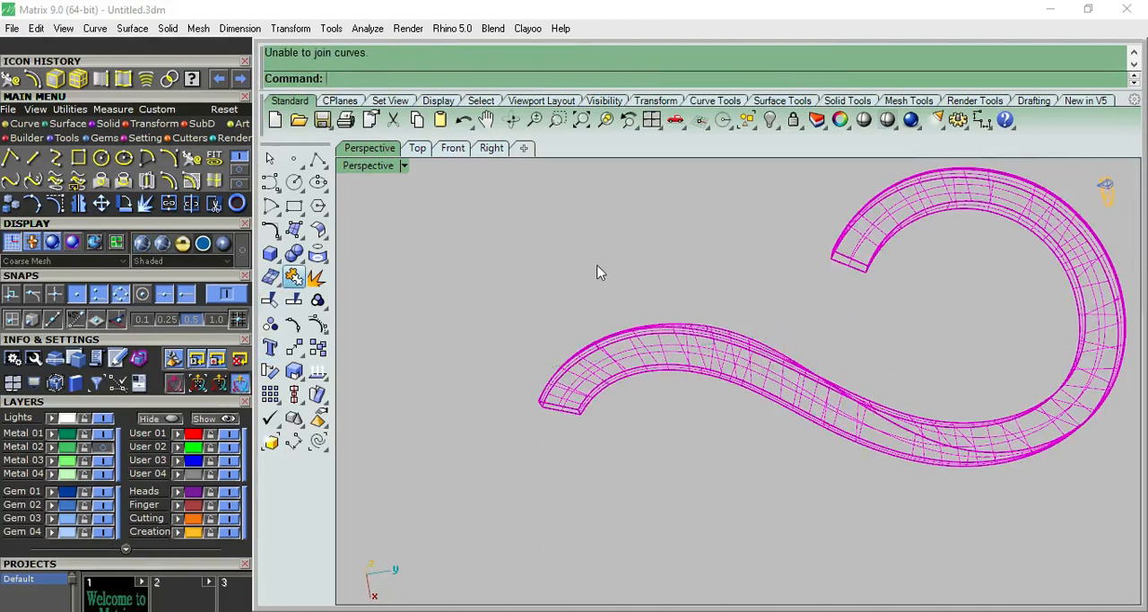
Cap the open ends of the joined band polysurface with planar faces.
{"action": "left_click", "coordinate": [699, 372]}
{"action": "left_click", "coordinate": [648, 308]}
{"action": "left_click", "coordinate": [650, 347]}
{"action": "left_click", "coordinate": [307, 260]}
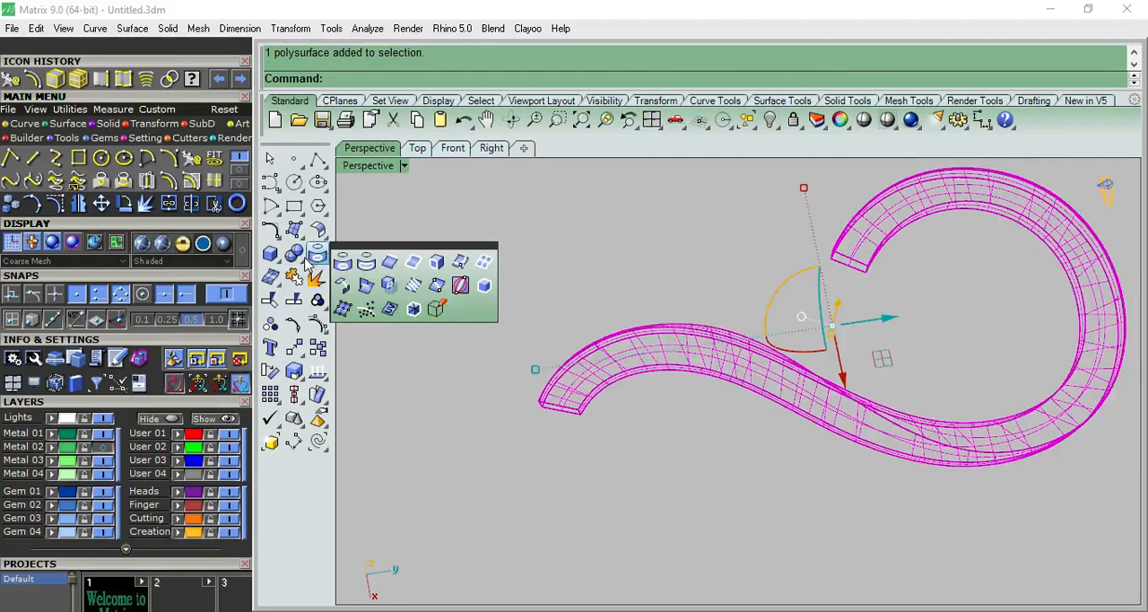
{"action": "left_click", "coordinate": [300, 260]}
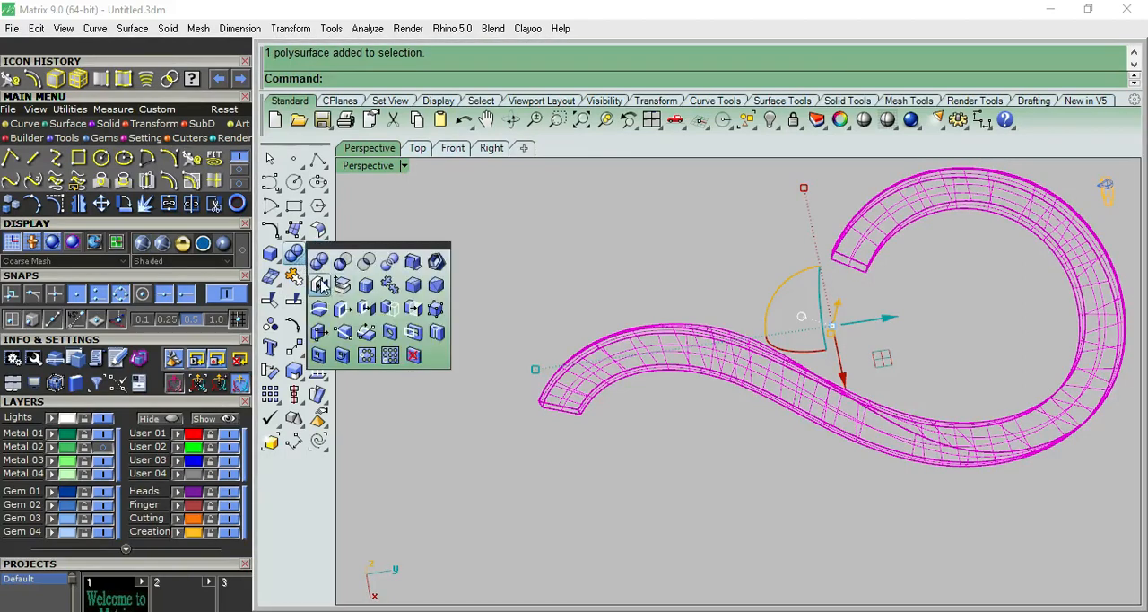
{"action": "left_click", "coordinate": [321, 283]}
{"action": "key", "text": "Escape"}
Inspect the capped ends and the overall solid band in shaded display.
{"action": "scroll", "coordinate": [914, 228], "scroll_direction": "up", "scroll_amount": 3}
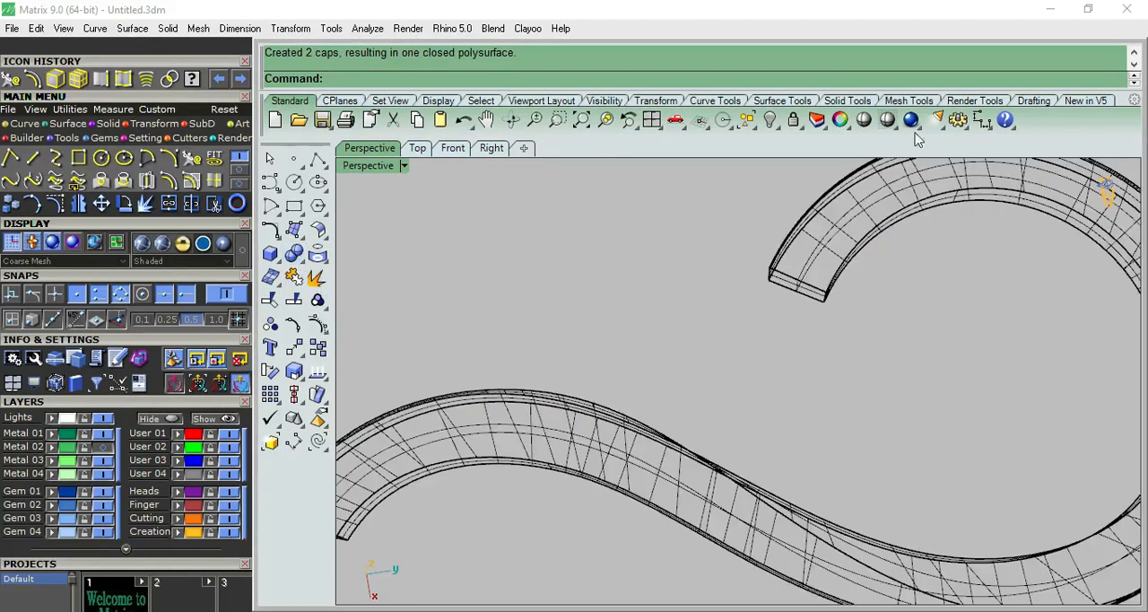
{"action": "left_click", "coordinate": [863, 120]}
{"action": "scroll", "coordinate": [853, 317], "scroll_direction": "up", "scroll_amount": 5}
{"action": "left_click", "coordinate": [734, 240]}
{"action": "scroll", "coordinate": [616, 267], "scroll_direction": "down", "scroll_amount": 8}
{"action": "mouse_move", "coordinate": [673, 287]}
{"action": "right_mouse_down"}
{"action": "mouse_move", "coordinate": [814, 289]}
{"action": "mouse_move", "coordinate": [826, 314]}
{"action": "mouse_move", "coordinate": [816, 289]}
{"action": "mouse_move", "coordinate": [829, 303]}
{"action": "right_mouse_up"}
{"action": "left_click", "coordinate": [860, 121]}
{"action": "left_click", "coordinate": [829, 303]}
Check the band polysurface for naked edges with Edge Analysis, closing the analysis when done.
{"action": "left_click", "coordinate": [691, 247]}
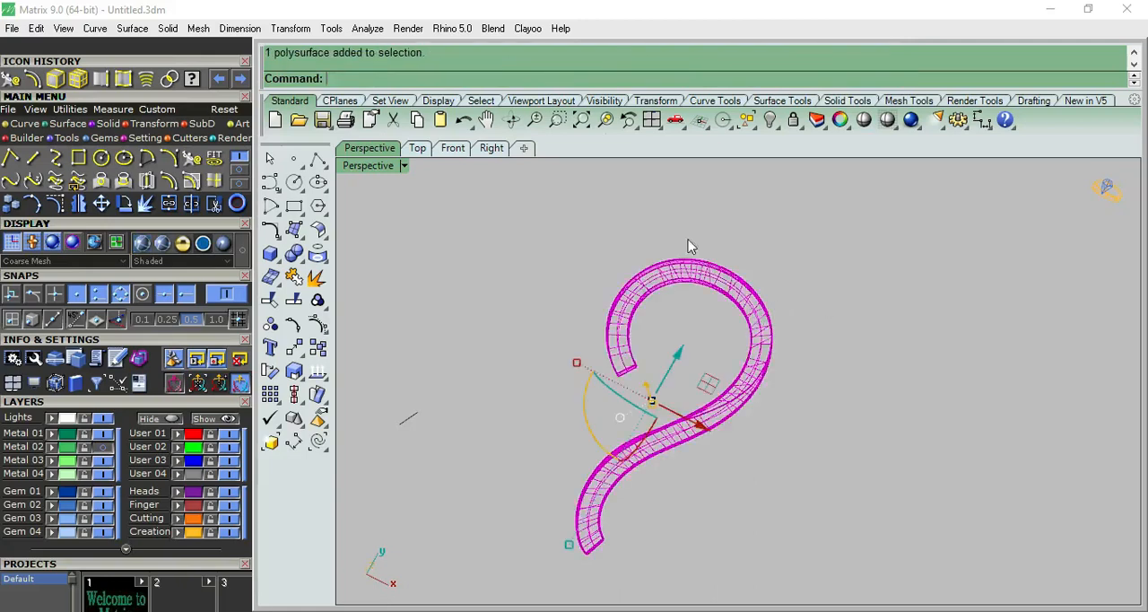
{"action": "left_click", "coordinate": [368, 27]}
{"action": "mouse_move", "coordinate": [440, 307]}
{"action": "left_click", "coordinate": [529, 306]}
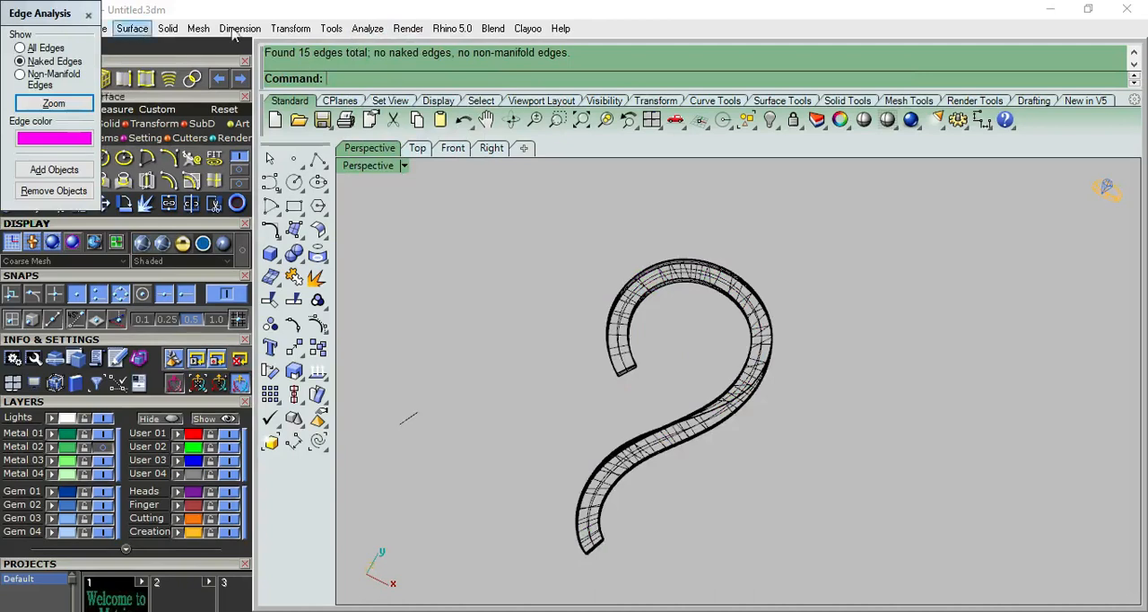
{"action": "left_click", "coordinate": [88, 16]}
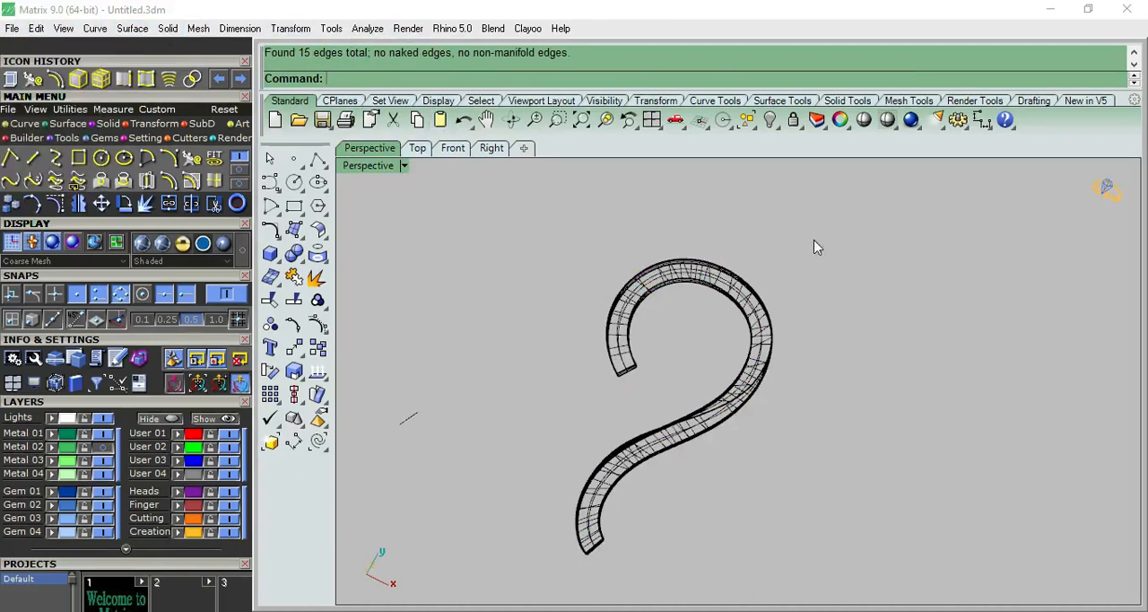
Hide the surface isocurves of the band polysurface in its object properties.
{"action": "left_click", "coordinate": [864, 122]}
{"action": "right_click", "coordinate": [734, 273]}
{"action": "left_click", "coordinate": [714, 279]}
{"action": "left_click", "coordinate": [837, 122]}
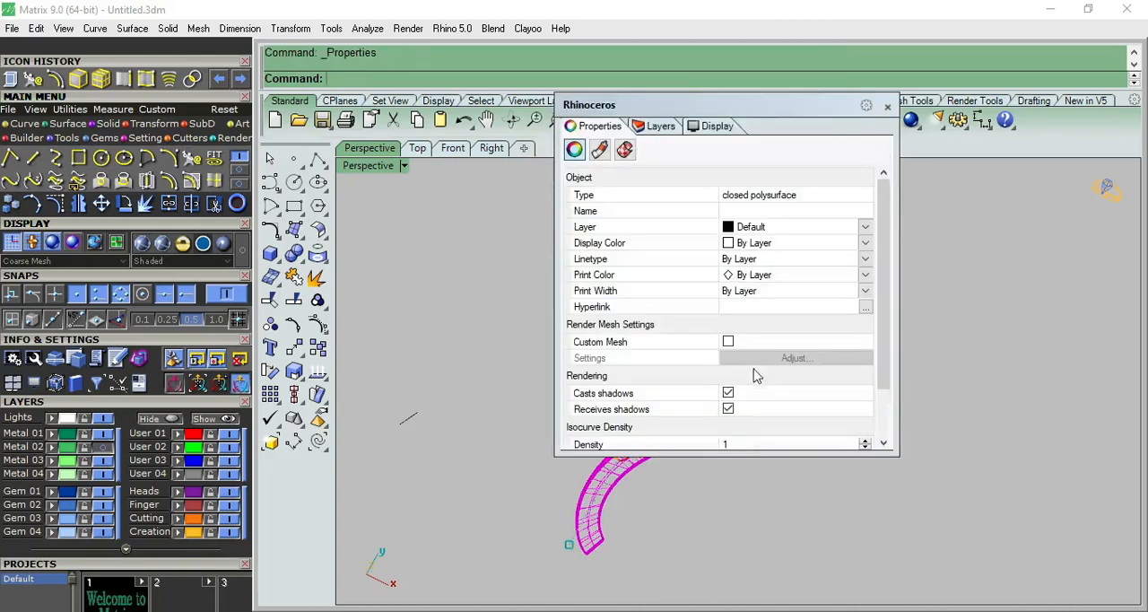
{"action": "left_click_drag", "start_coordinate": [888, 329], "coordinate": [886, 419]}
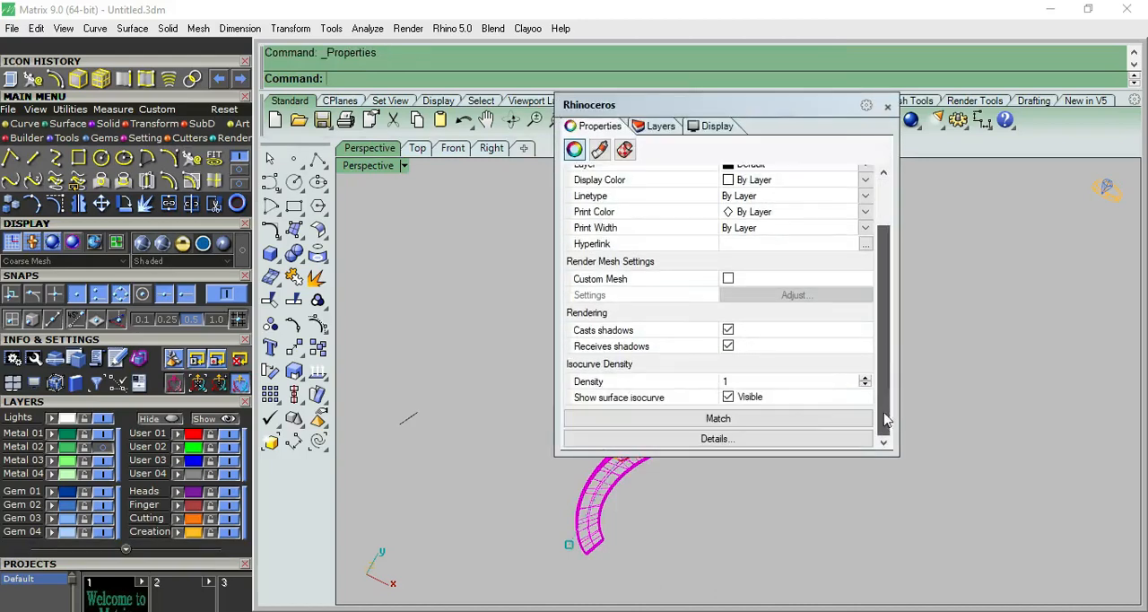
{"action": "left_click", "coordinate": [738, 401]}
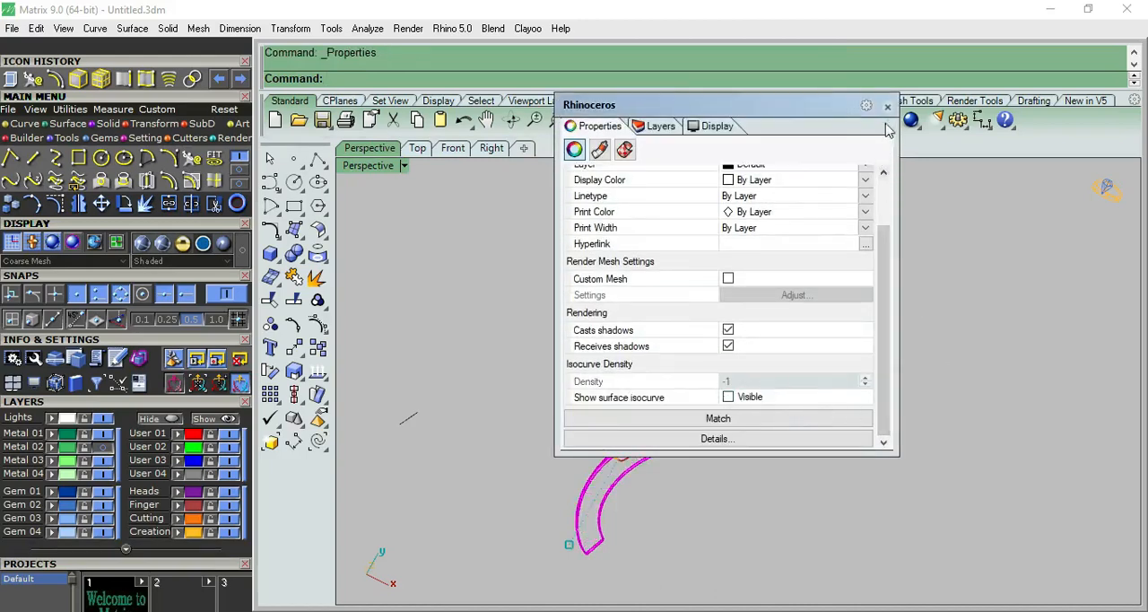
{"action": "left_click", "coordinate": [887, 107]}
Examine the finished band in shaded display from the Perspective, Right, Front and Top views.
{"action": "left_click", "coordinate": [872, 124]}
{"action": "scroll", "coordinate": [758, 377], "scroll_direction": "up", "scroll_amount": 7}
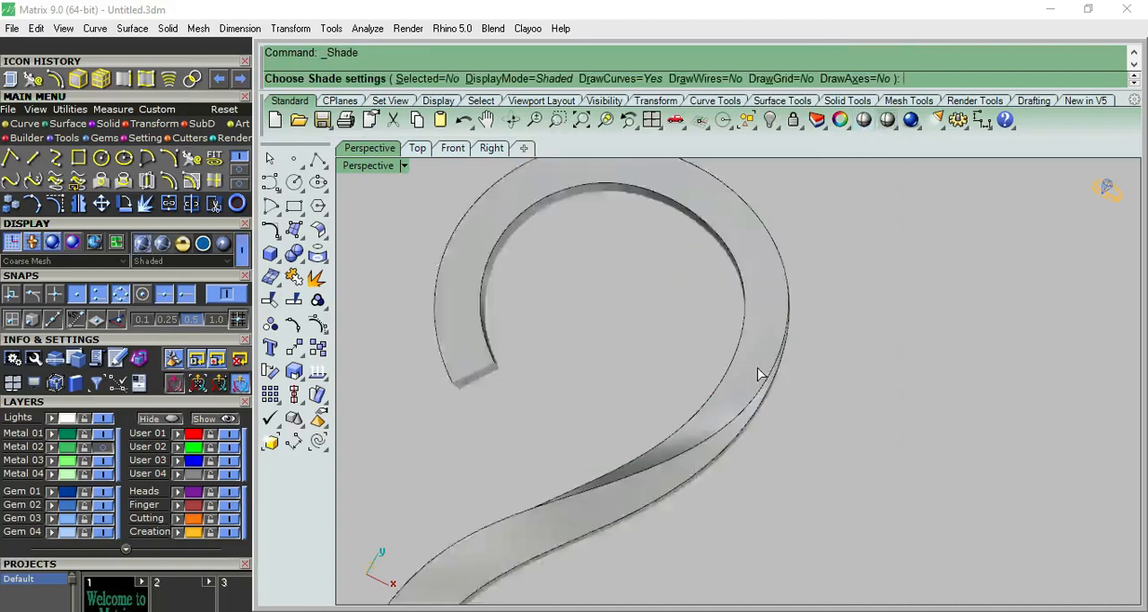
{"action": "scroll", "coordinate": [776, 311], "scroll_direction": "down", "scroll_amount": 7}
{"action": "mouse_move", "coordinate": [776, 310]}
{"action": "right_mouse_down"}
{"action": "mouse_move", "coordinate": [735, 602]}
{"action": "mouse_move", "coordinate": [725, 367]}
{"action": "mouse_move", "coordinate": [845, 254]}
{"action": "mouse_move", "coordinate": [702, 463]}
{"action": "mouse_move", "coordinate": [725, 280]}
{"action": "mouse_move", "coordinate": [900, 379]}
{"action": "mouse_move", "coordinate": [735, 417]}
{"action": "mouse_move", "coordinate": [675, 456]}
{"action": "right_mouse_up"}
{"action": "right_click_drag", "start_coordinate": [710, 345], "coordinate": [587, 212]}
{"action": "left_click", "coordinate": [490, 148]}
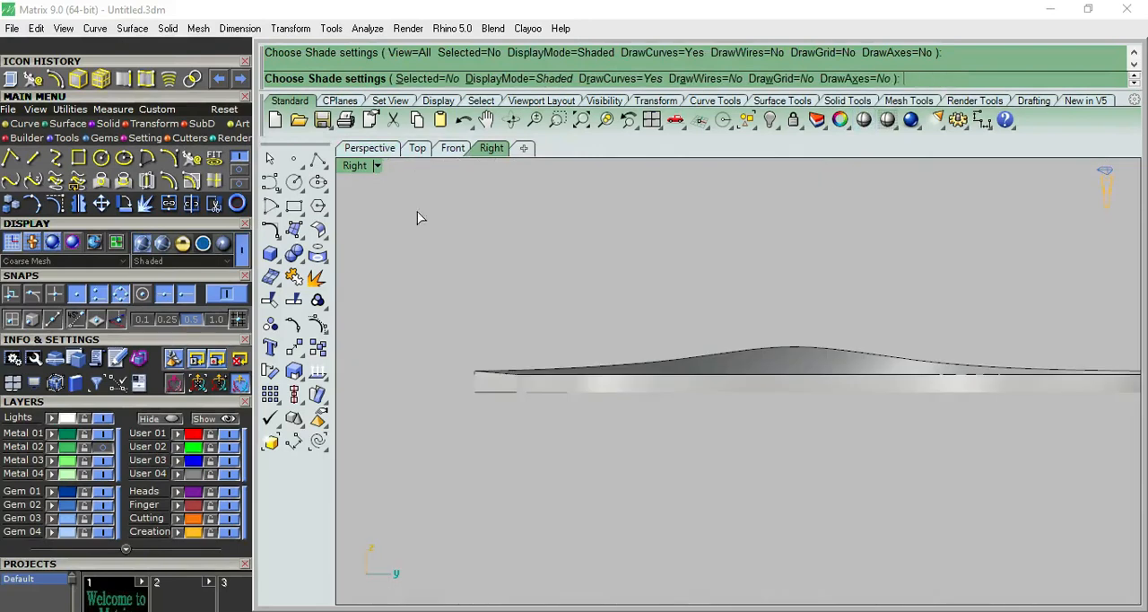
{"action": "scroll", "coordinate": [417, 212], "scroll_direction": "down", "scroll_amount": 4}
{"action": "scroll", "coordinate": [734, 235], "scroll_direction": "up", "scroll_amount": 4}
{"action": "left_click", "coordinate": [454, 148]}
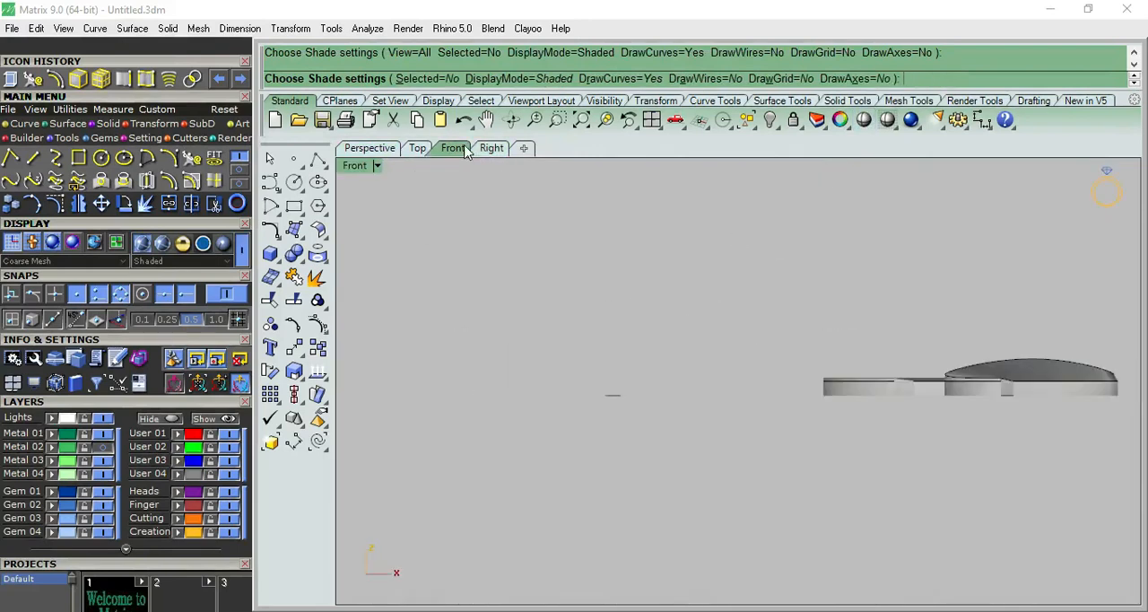
{"action": "left_click", "coordinate": [418, 149]}
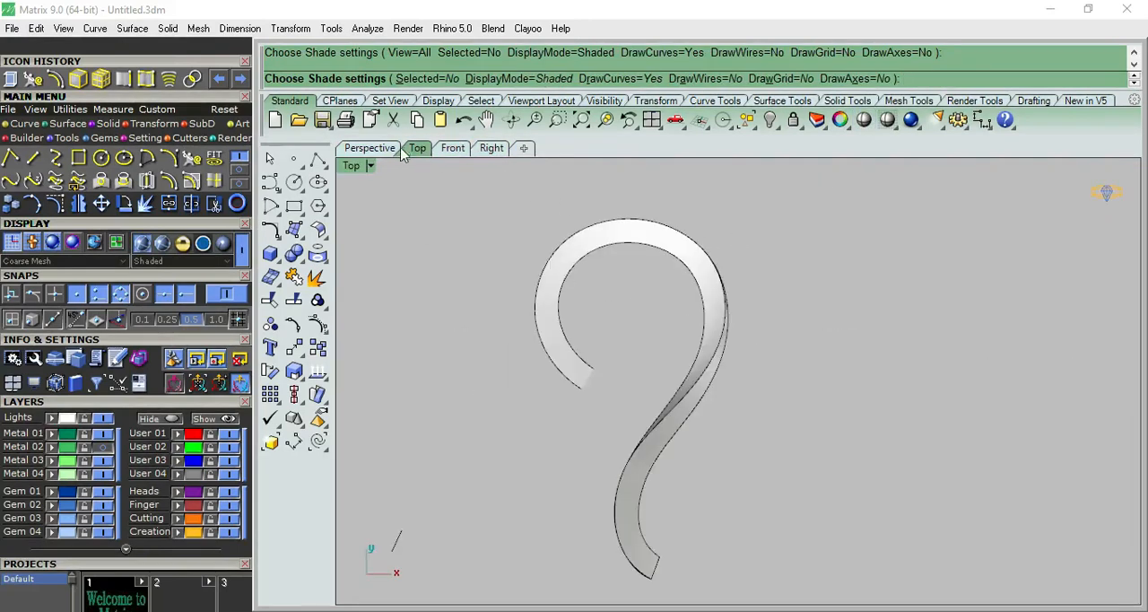